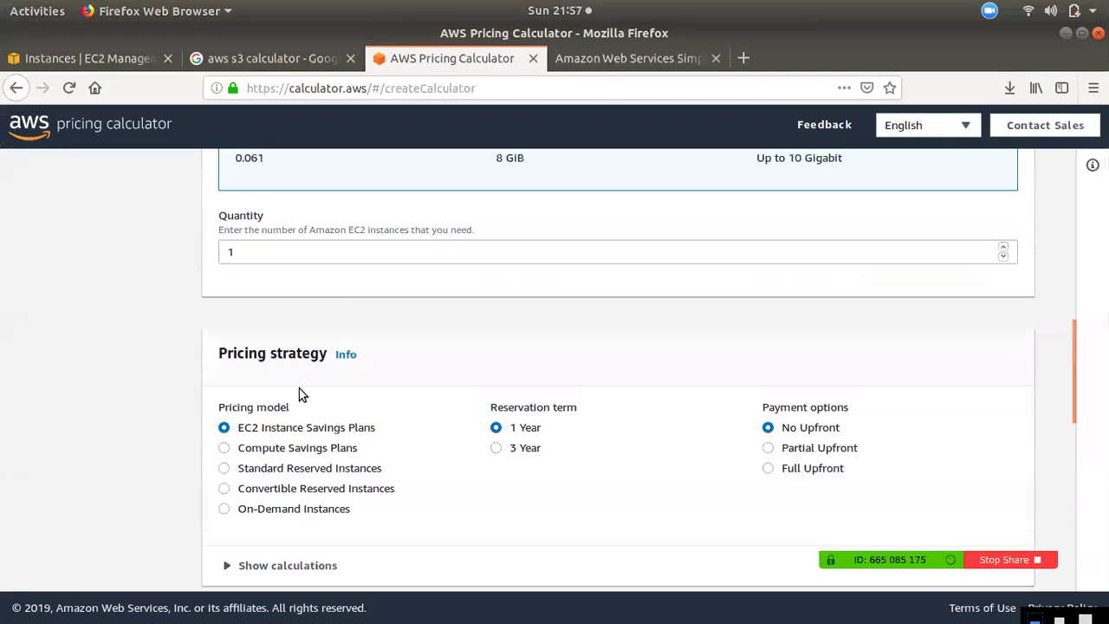
Review the pricing strategy options and open the list of EBS storage types for each EC2 instance
scroll(425, 512, down, 4)
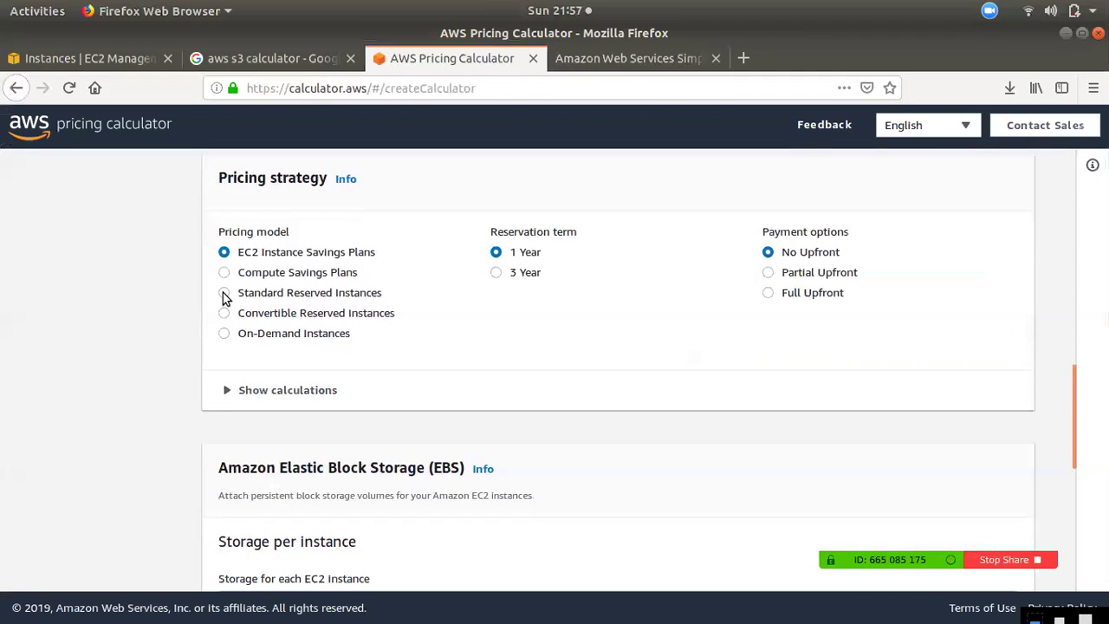
scroll(523, 360, down, 5)
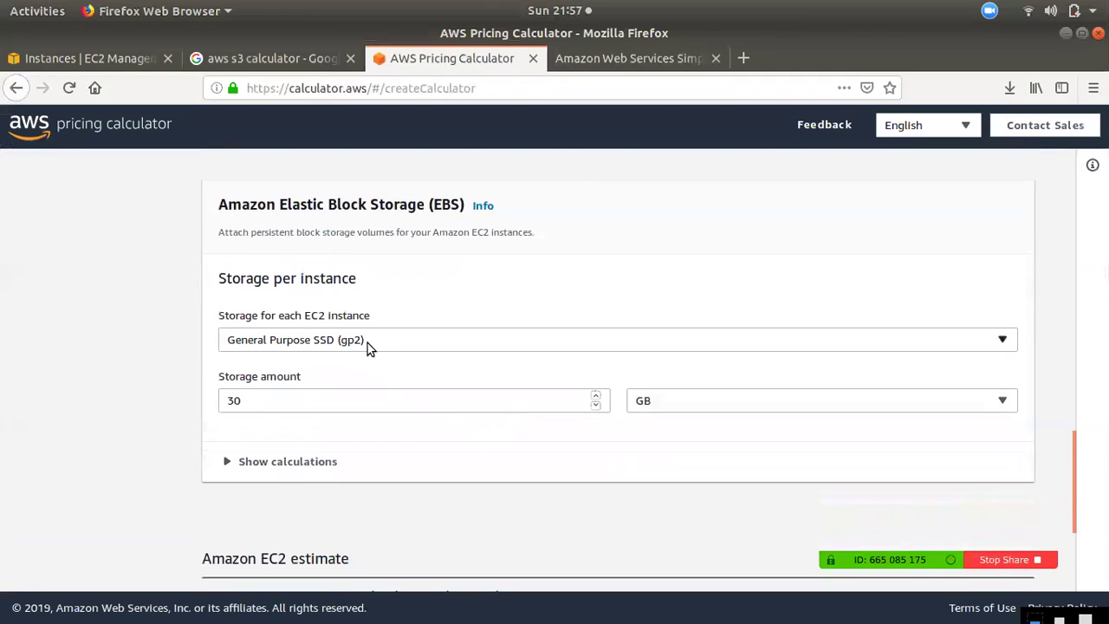
scroll(347, 356, down, 1)
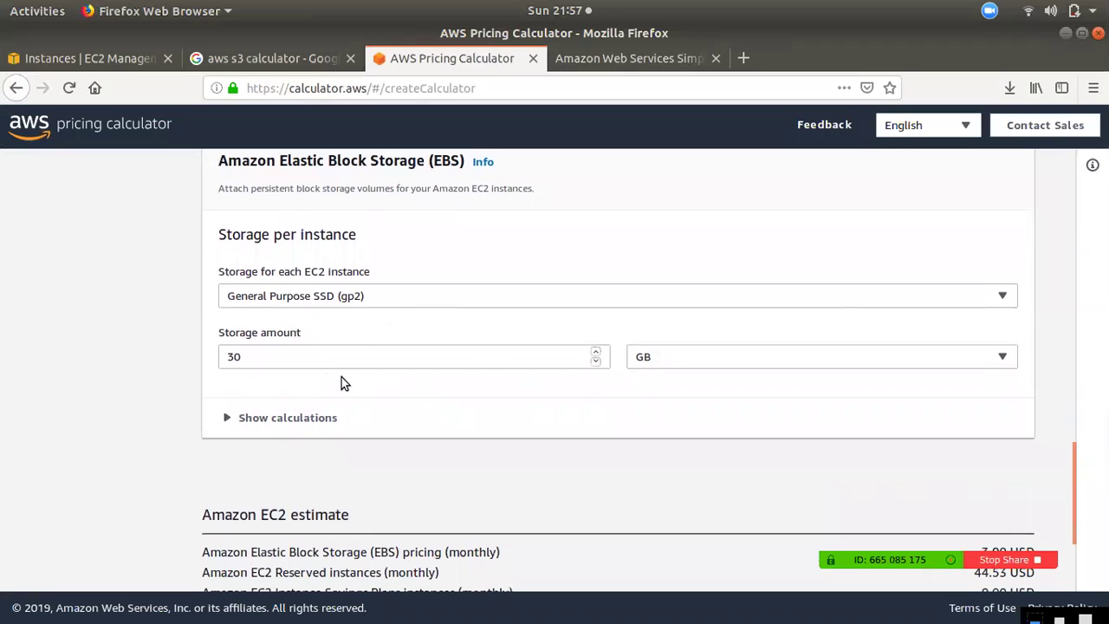
click(294, 303)
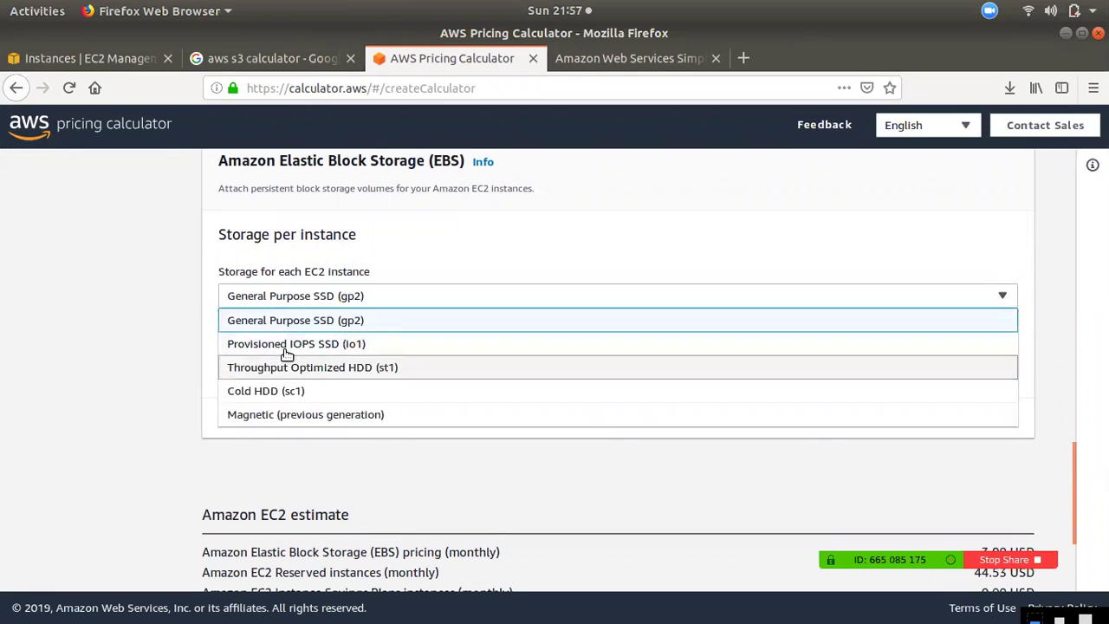
Switch to the AWS Simple Monthly Calculator, close its billing options and check the Amazon EBS Volumes section
click(647, 61)
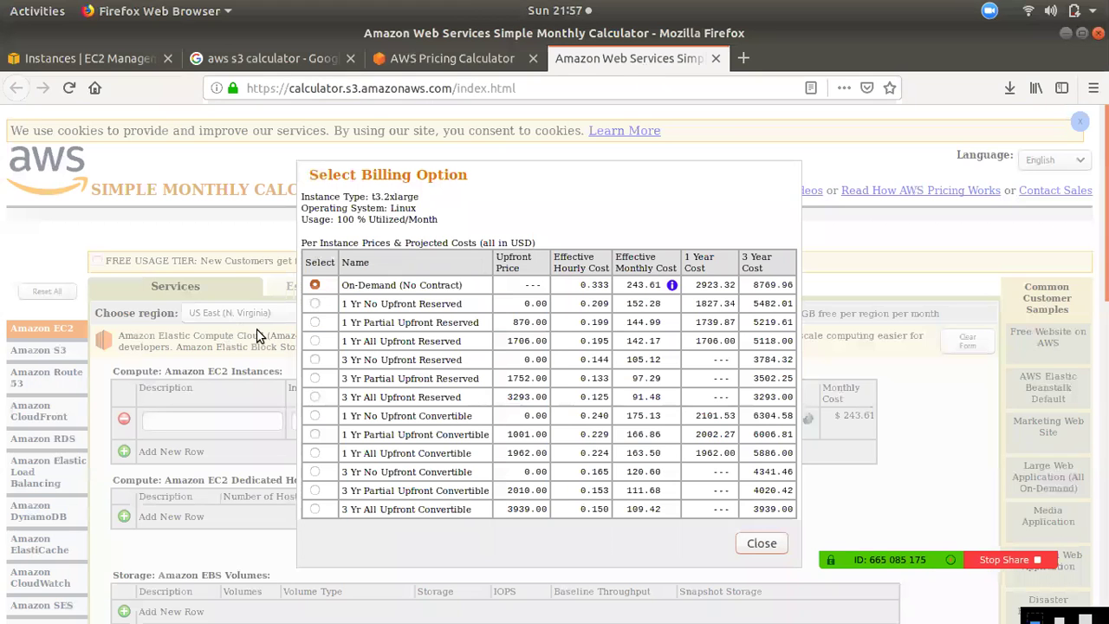
click(752, 542)
scroll(329, 433, down, 5)
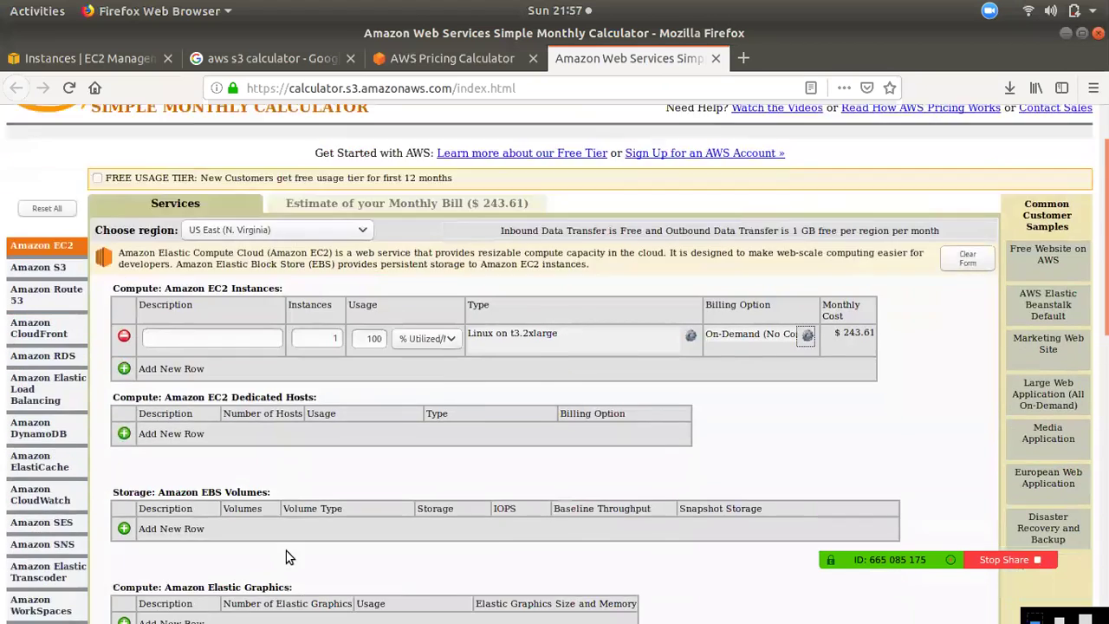
Return to the AWS Pricing Calculator and choose General Purpose SSD (gp2) as the storage for each EC2 instance
click(457, 57)
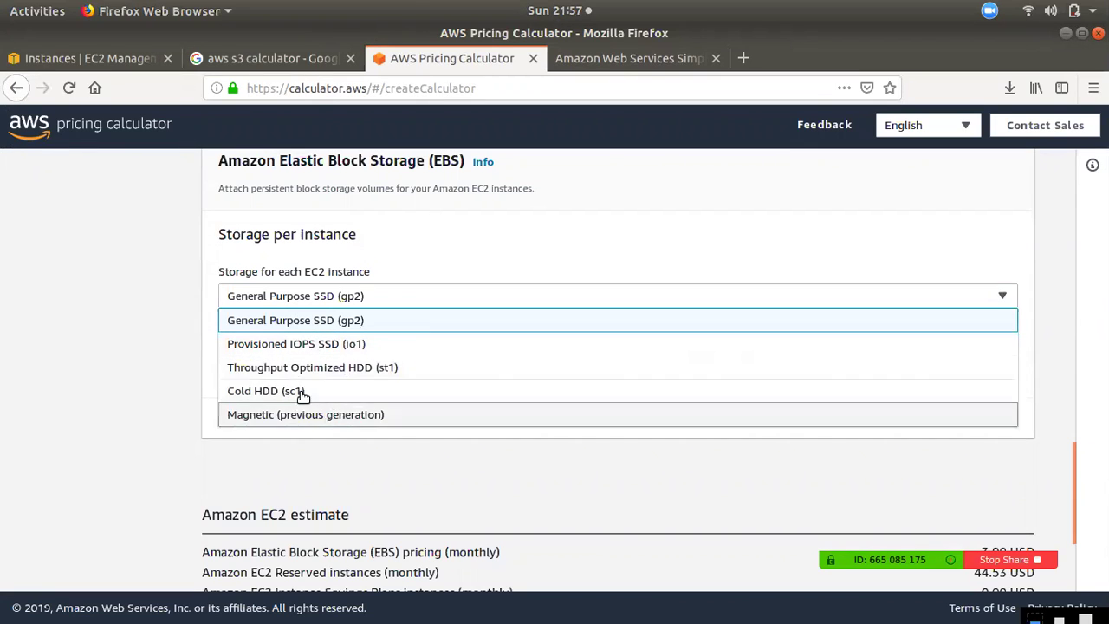
click(310, 322)
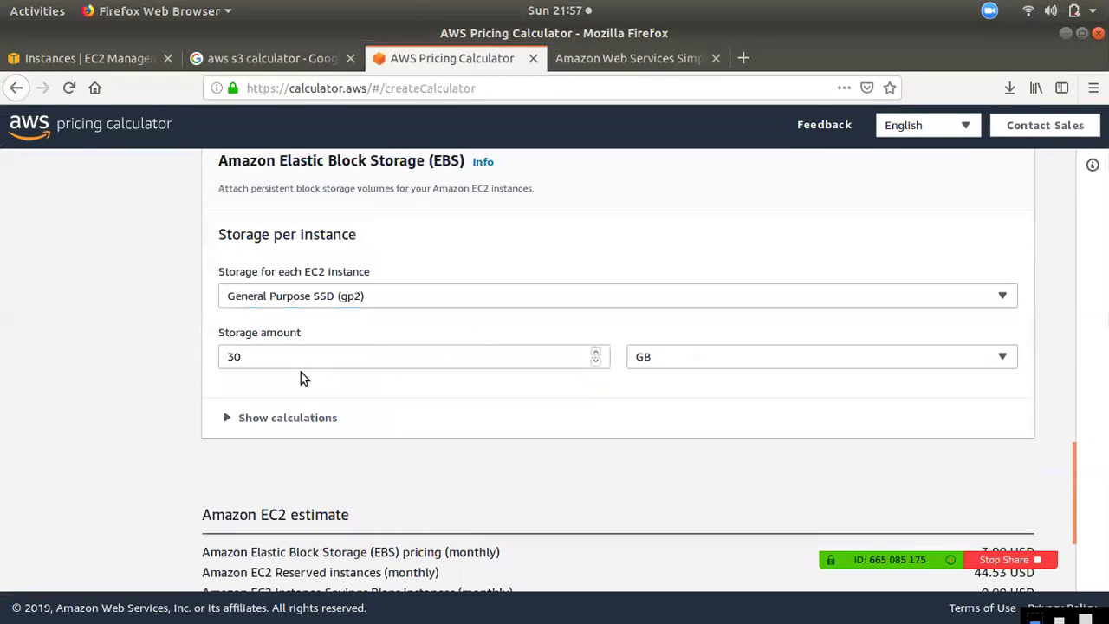
drag(277, 356, 72, 325)
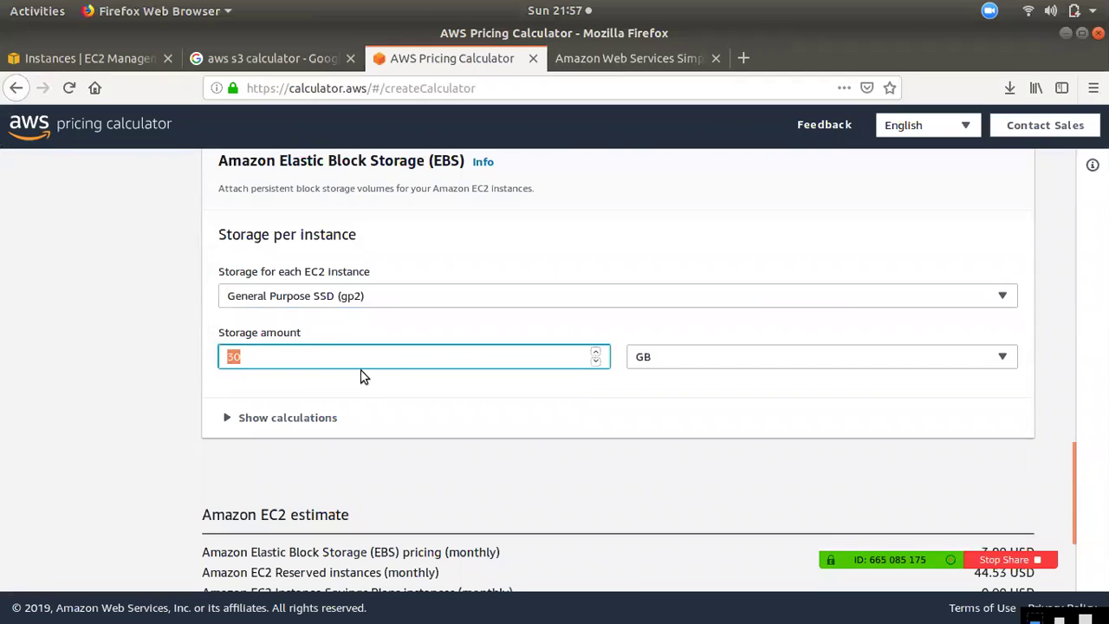
Show the EBS cost calculation and add the configured Amazon EC2 service to the estimate
scroll(544, 378, down, 4)
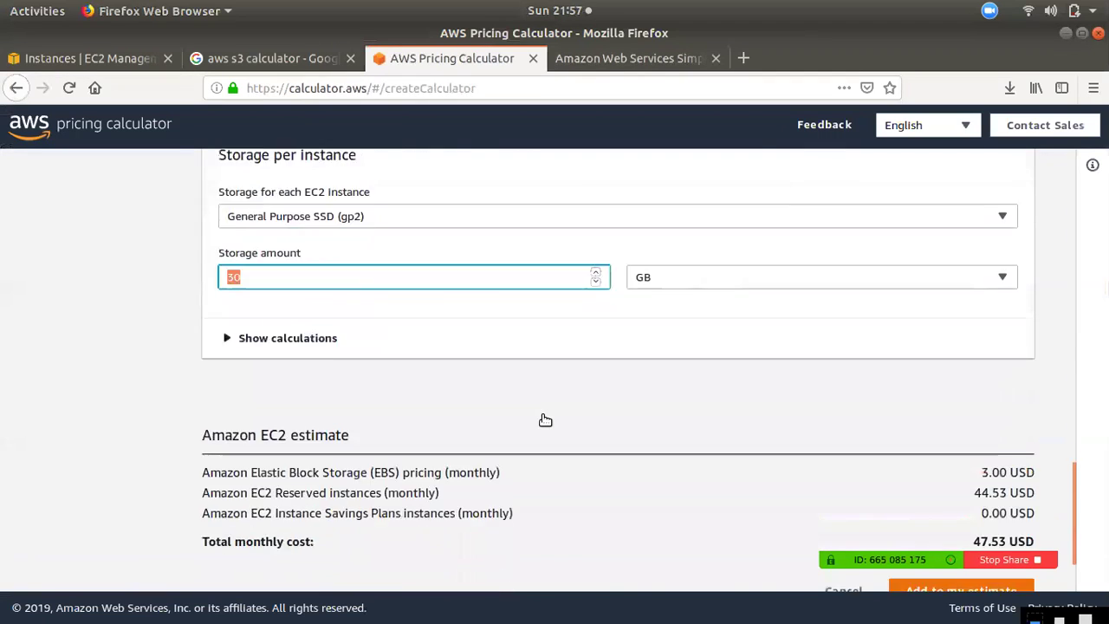
click(314, 244)
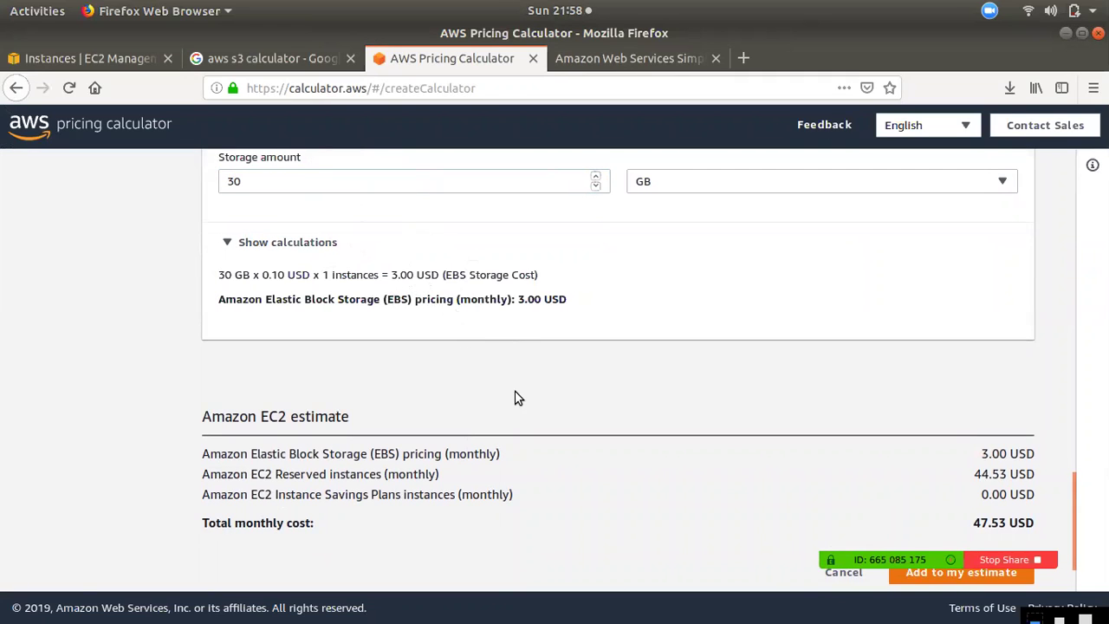
scroll(519, 398, down, 2)
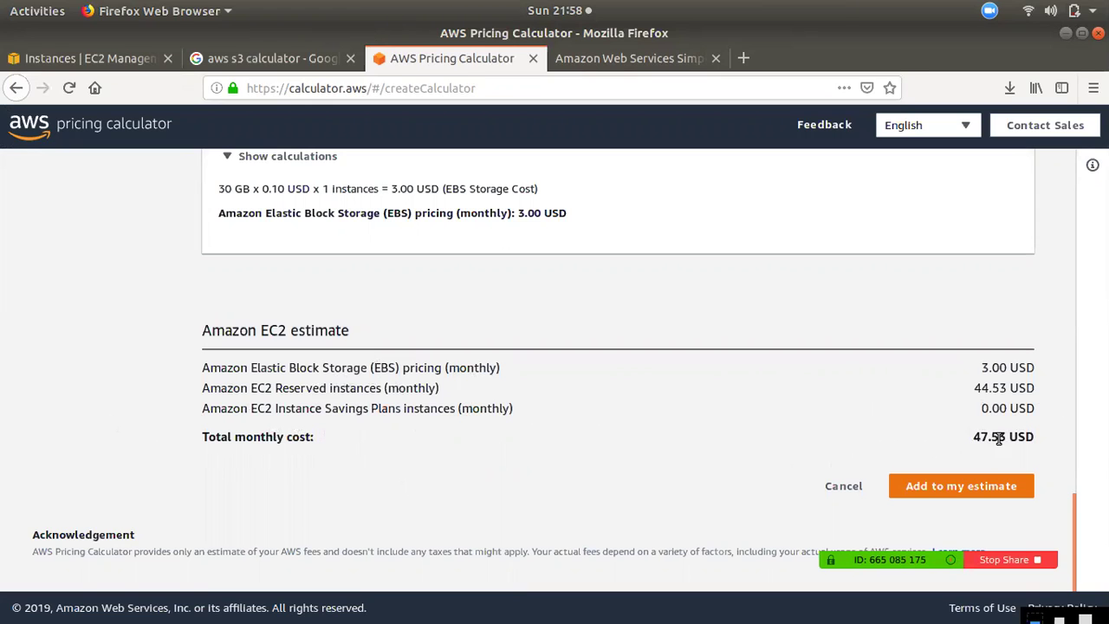
click(1020, 481)
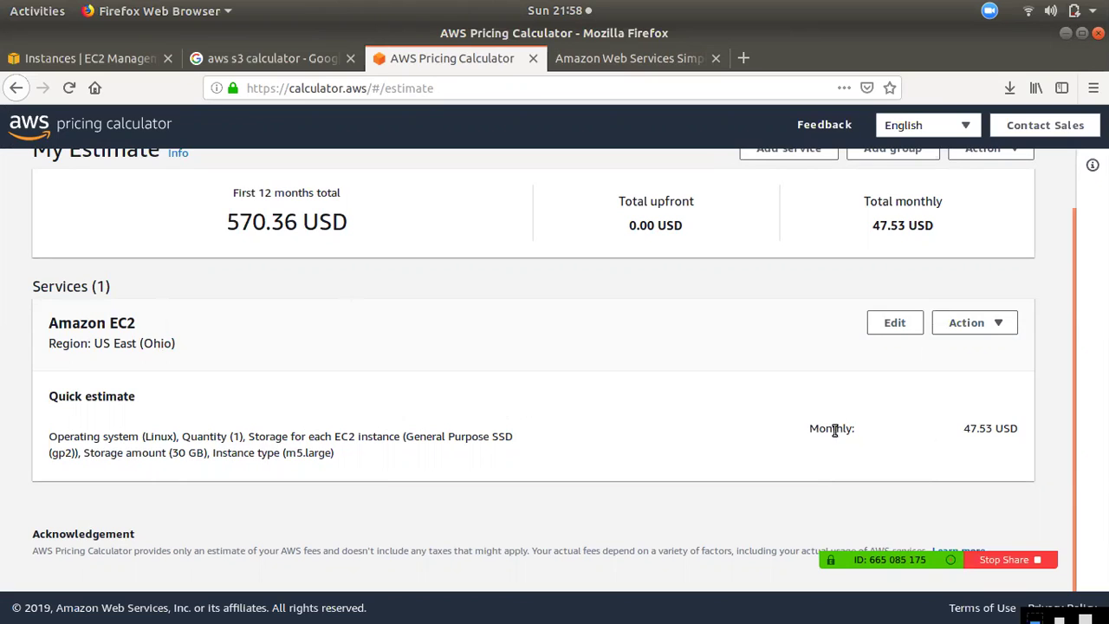
Clone the Amazon EC2 service in the estimate and review both service entries
click(1009, 321)
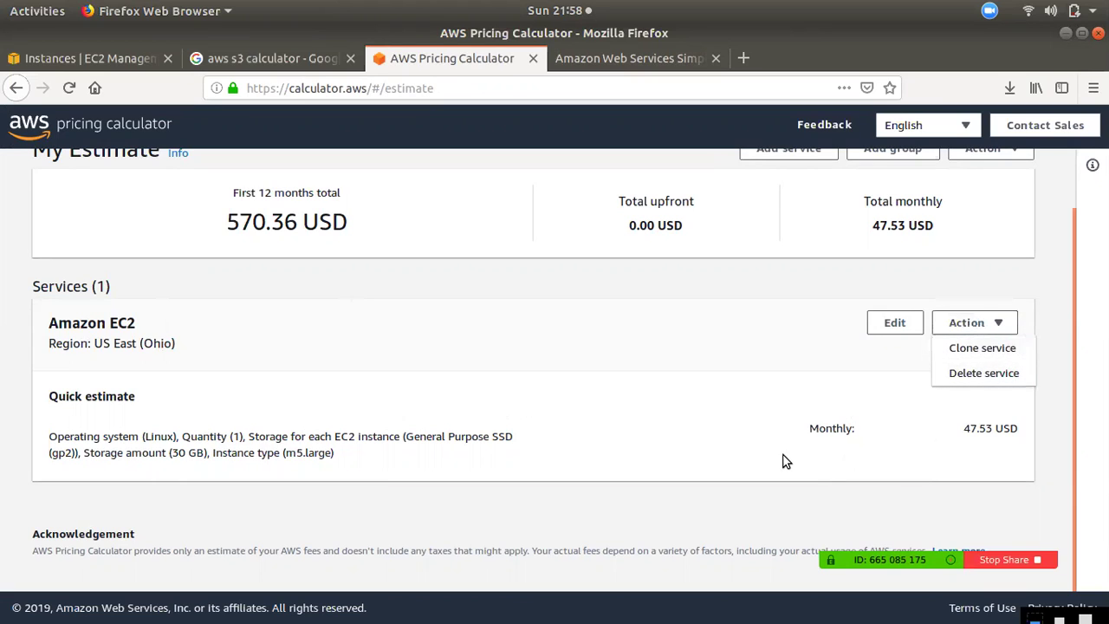
click(872, 372)
click(971, 321)
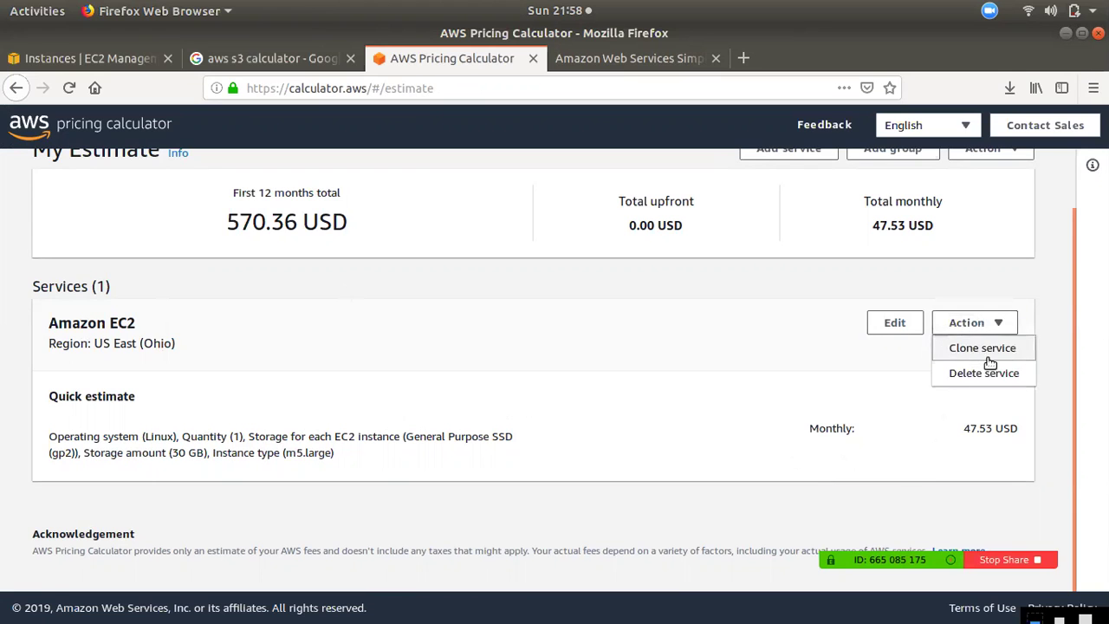
click(969, 350)
scroll(505, 423, down, 5)
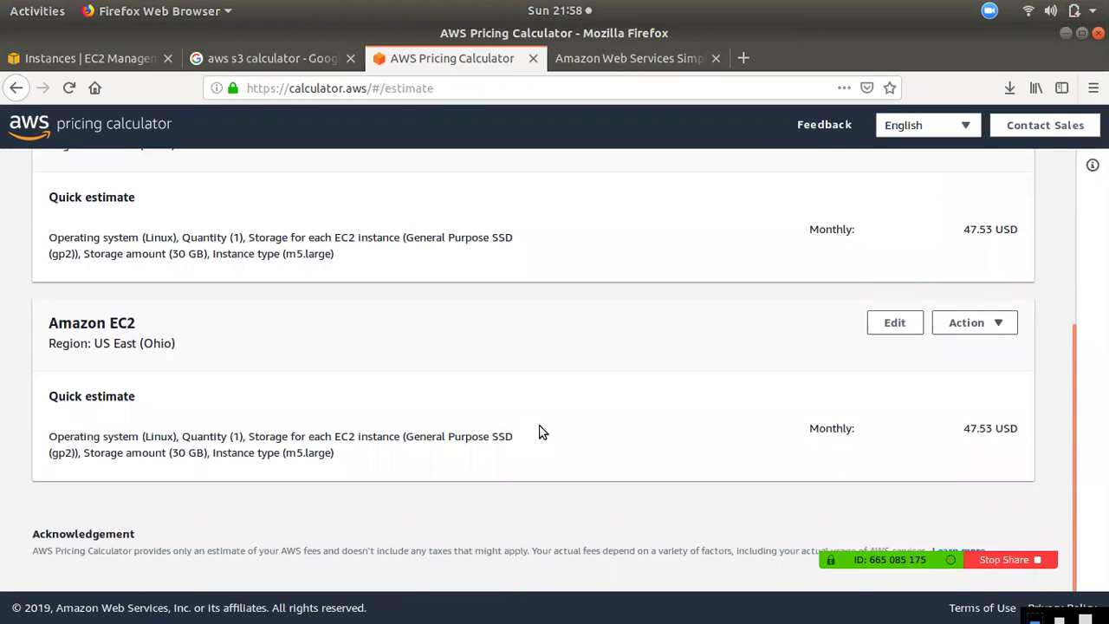
scroll(913, 364, up, 4)
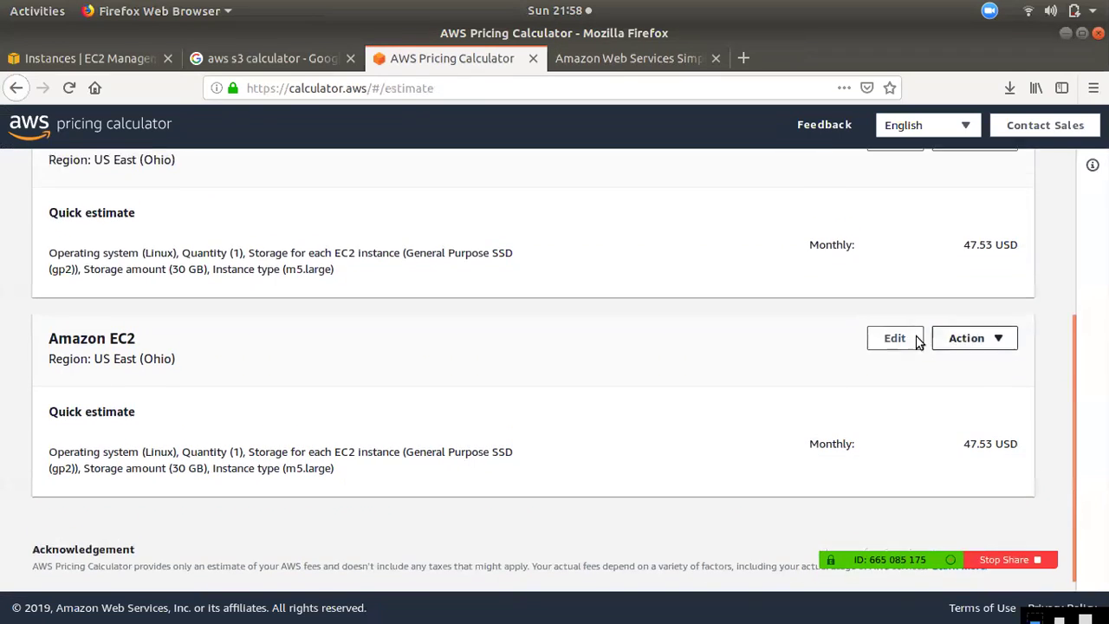
scroll(873, 391, down, 2)
scroll(874, 390, up, 3)
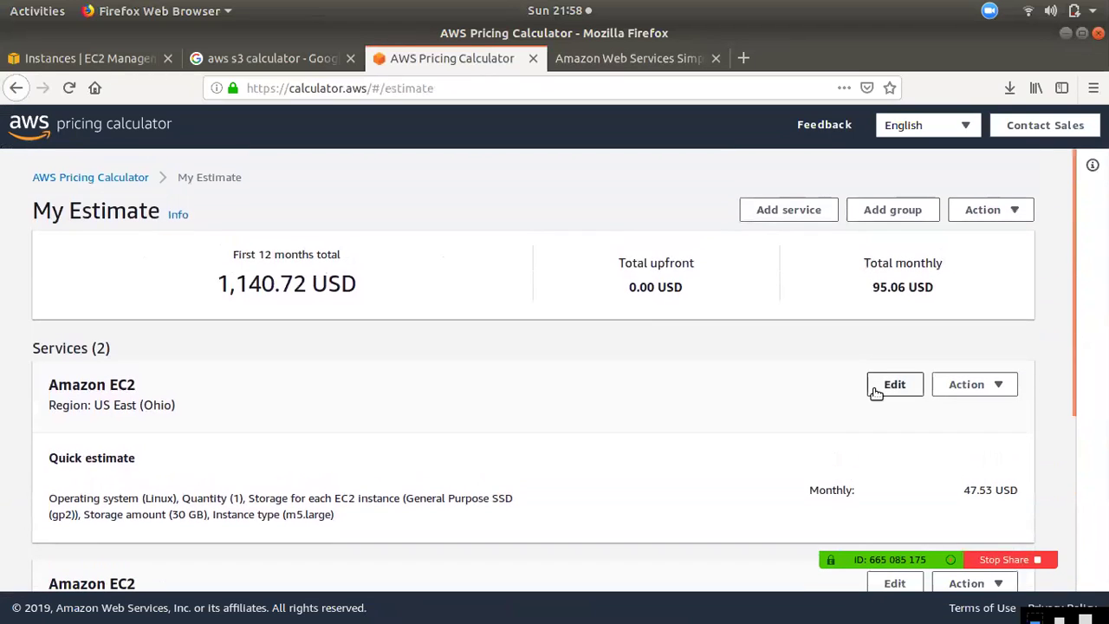
scroll(837, 312, down, 3)
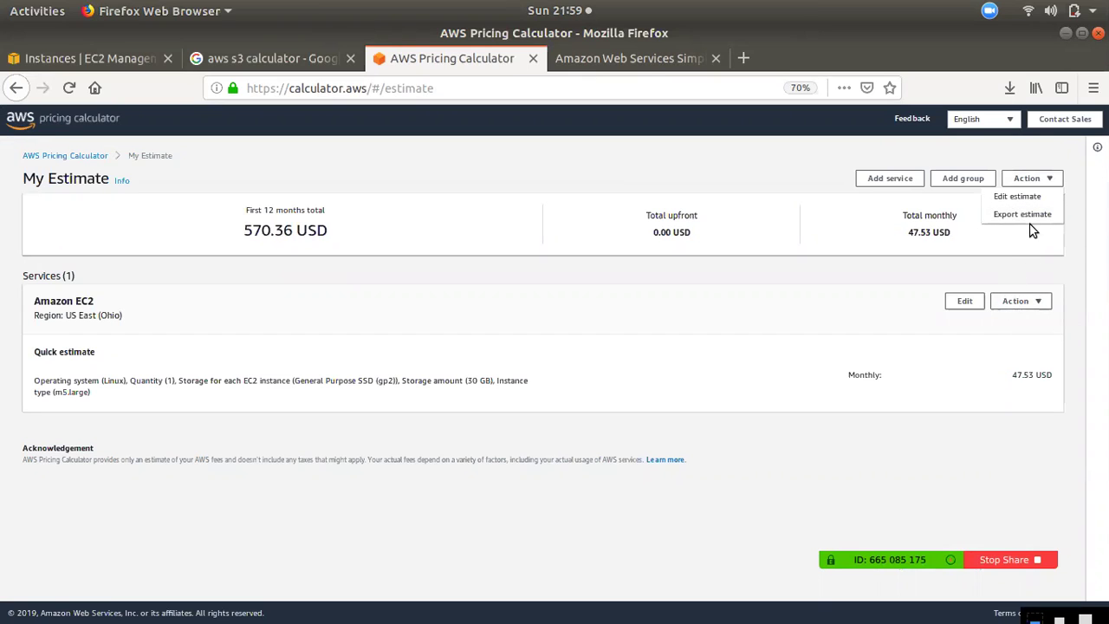
Export the estimate as a CSV file, accept the acknowledgement, and open the file with LibreOffice Calc
click(378, 328)
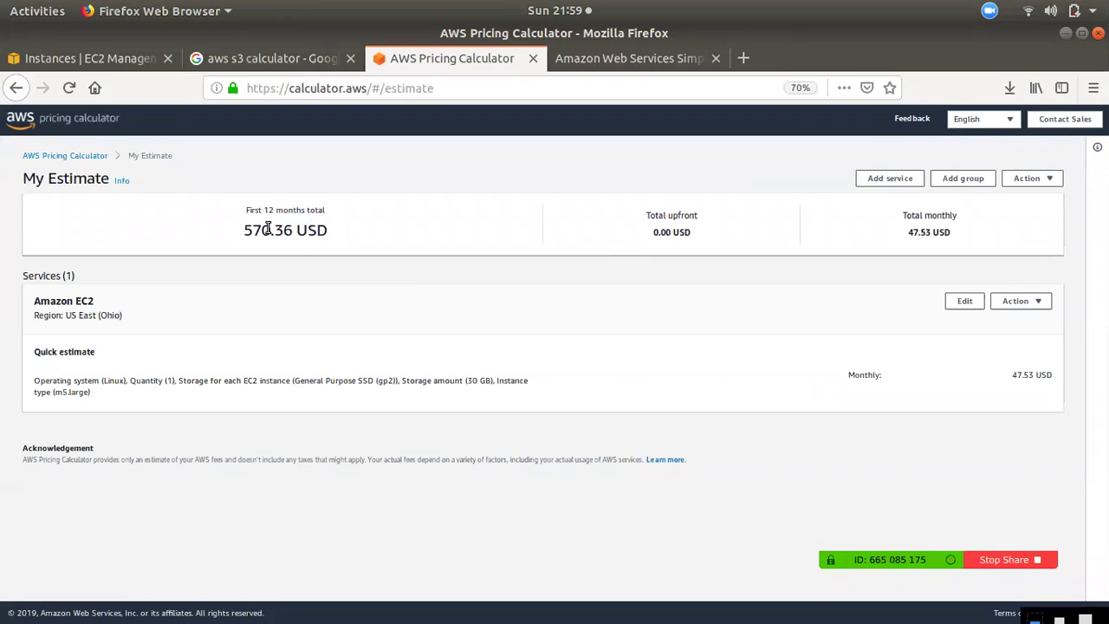
drag(252, 229, 300, 229)
key(ctrl+plus)
key(ctrl+plus)
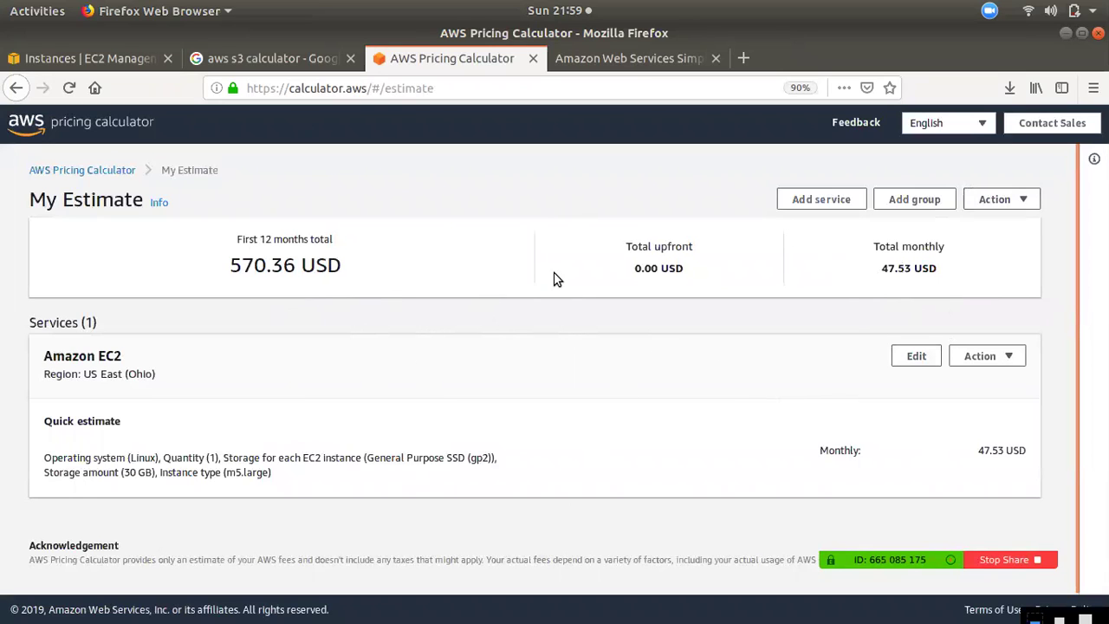
click(997, 200)
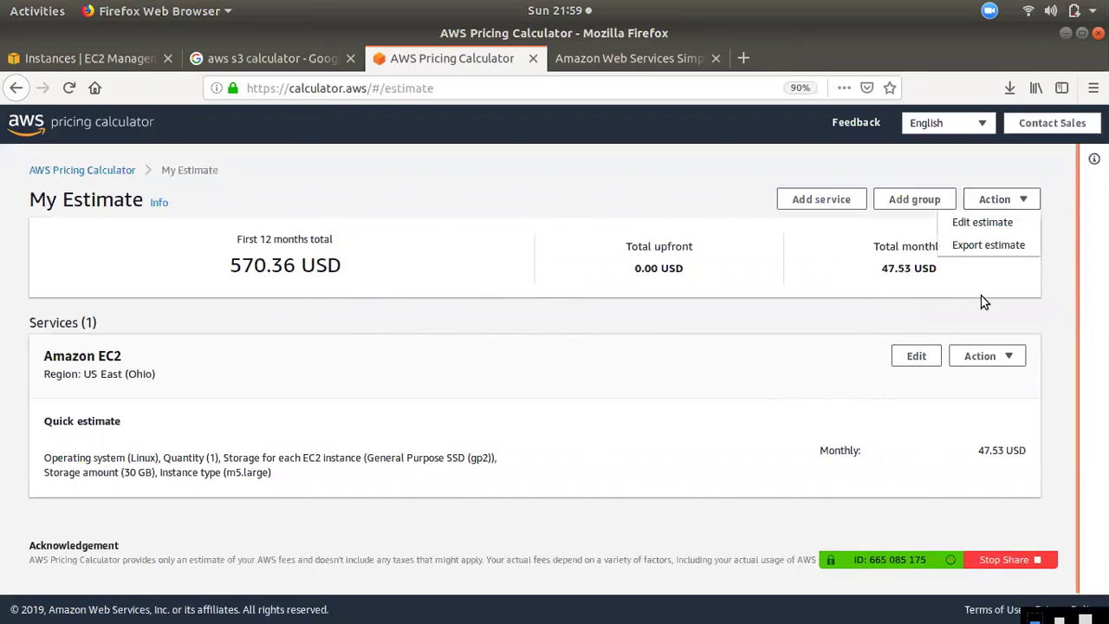
click(988, 245)
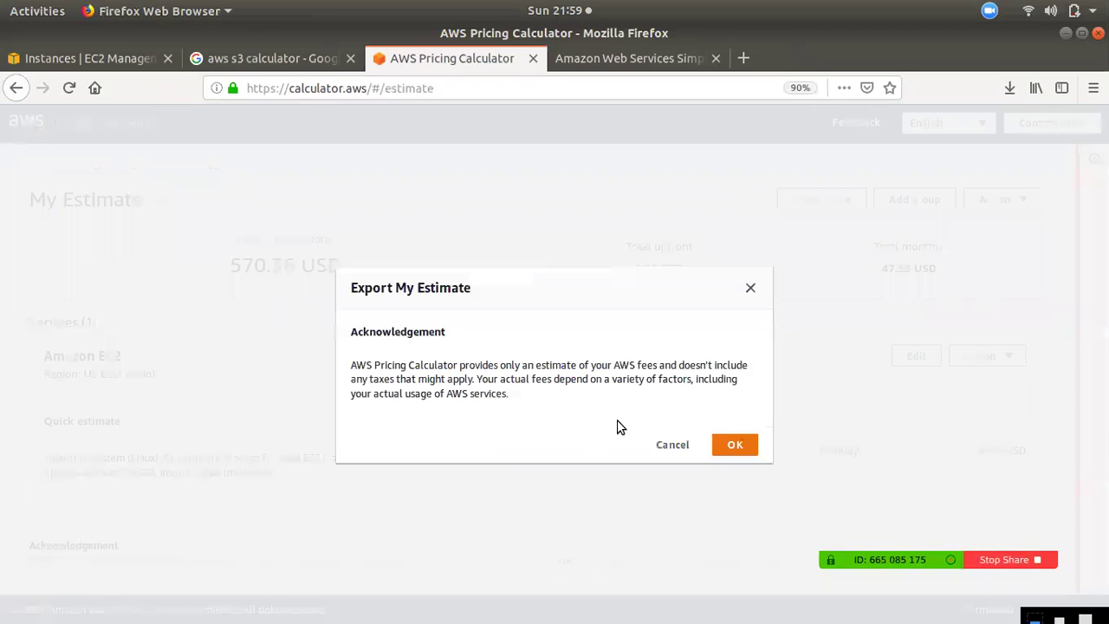
click(753, 450)
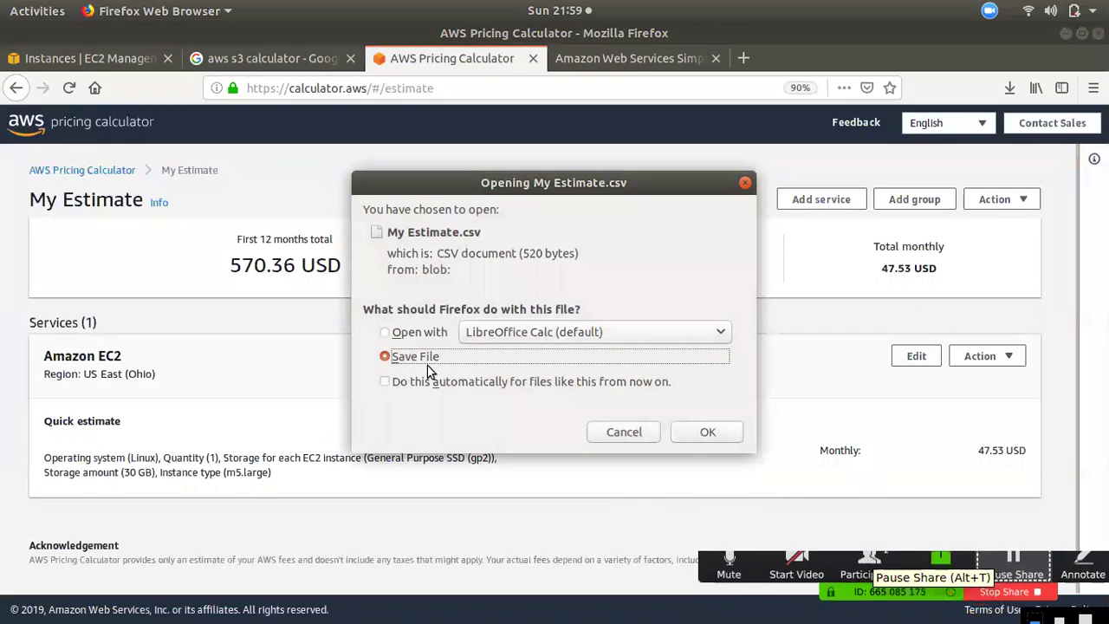
click(385, 331)
click(708, 432)
Examine the columns of the exported estimate, from the upfront and monthly costs to the configuration summary
click(147, 180)
key(Left)
key(Right)
key(Right)
key(Right)
key(Right)
key(Right)
key(Right)
key(Right)
key(Right)
key(Right)
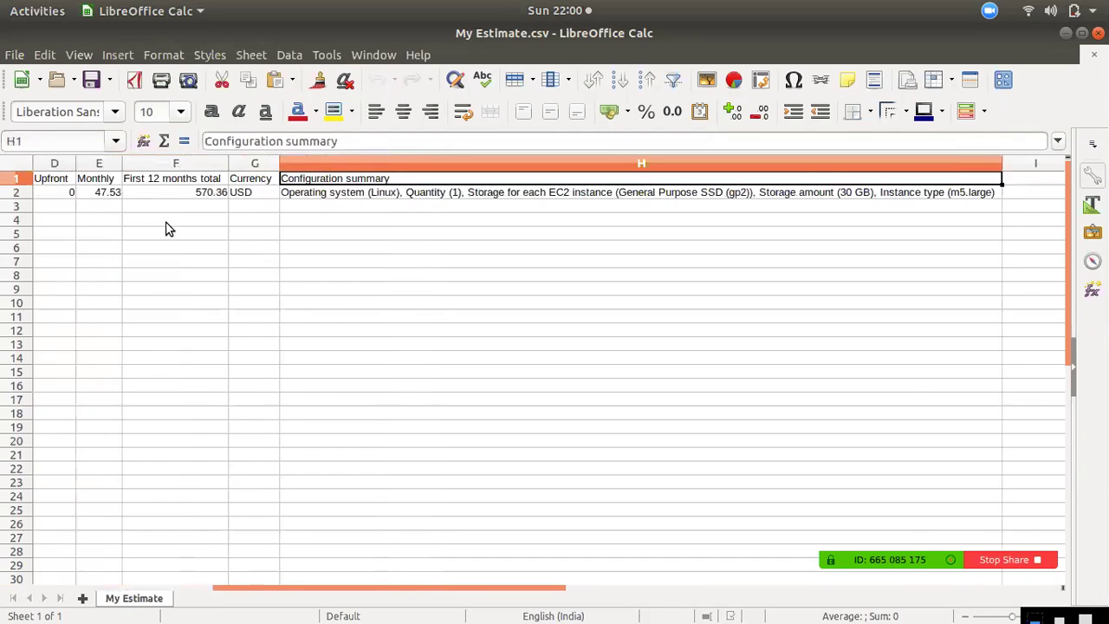
key(Left)
key(Left)
key(Left)
key(Left)
key(Left)
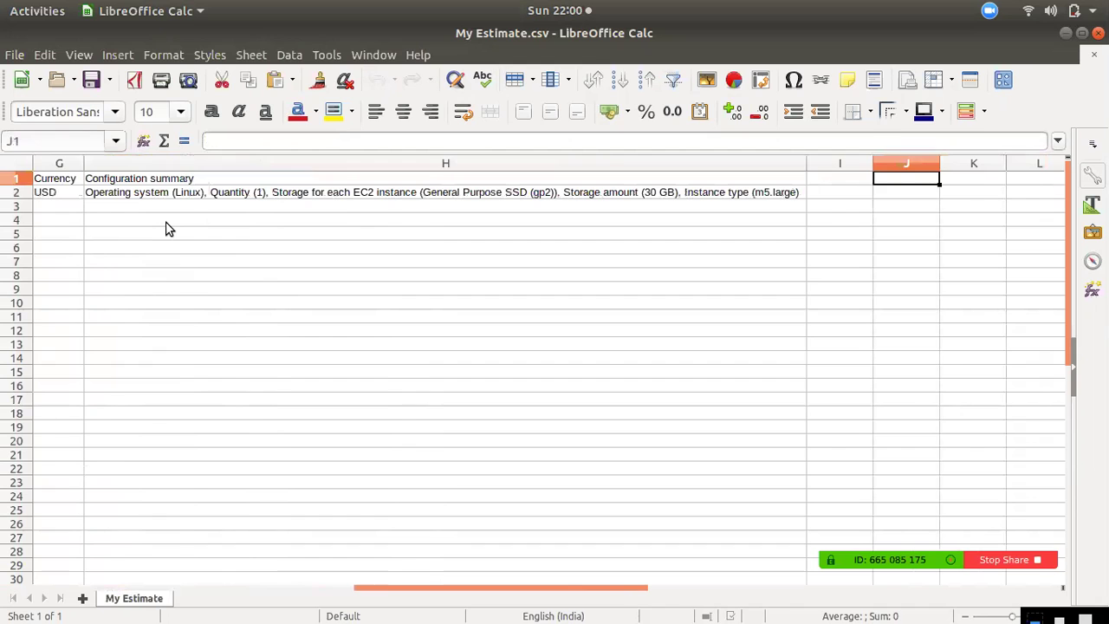
key(Left)
key(Left)
key(Left)
key(Left)
key(Left)
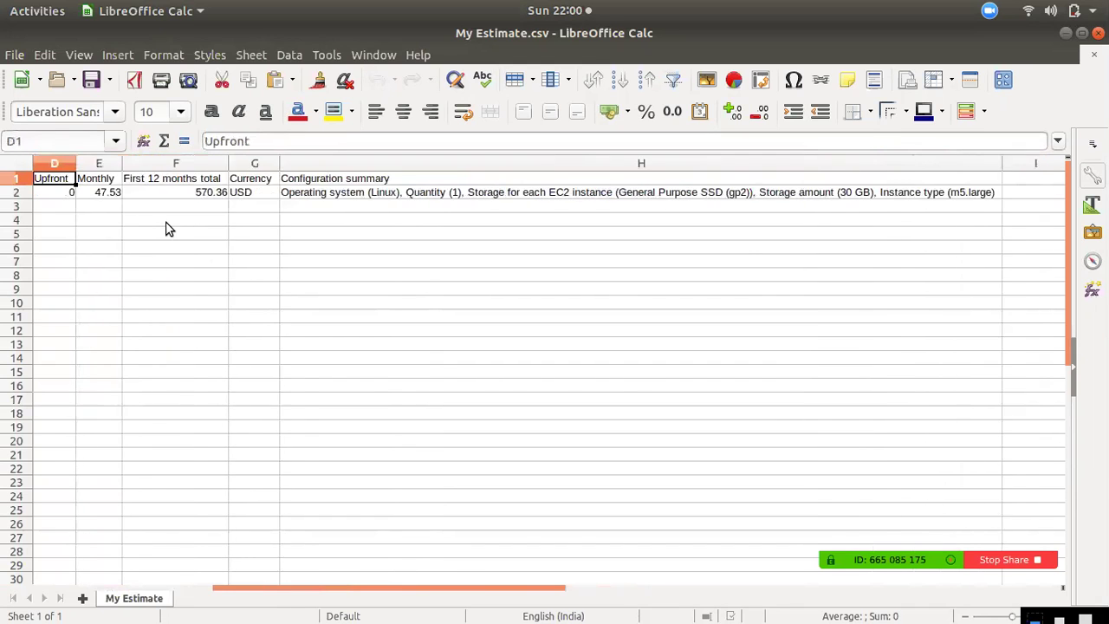
Switch back to the AWS Pricing Calculator, choose the Advance estimate for Amazon EC2, and review its workload and instance sections
key(alt+Tab)
click(732, 261)
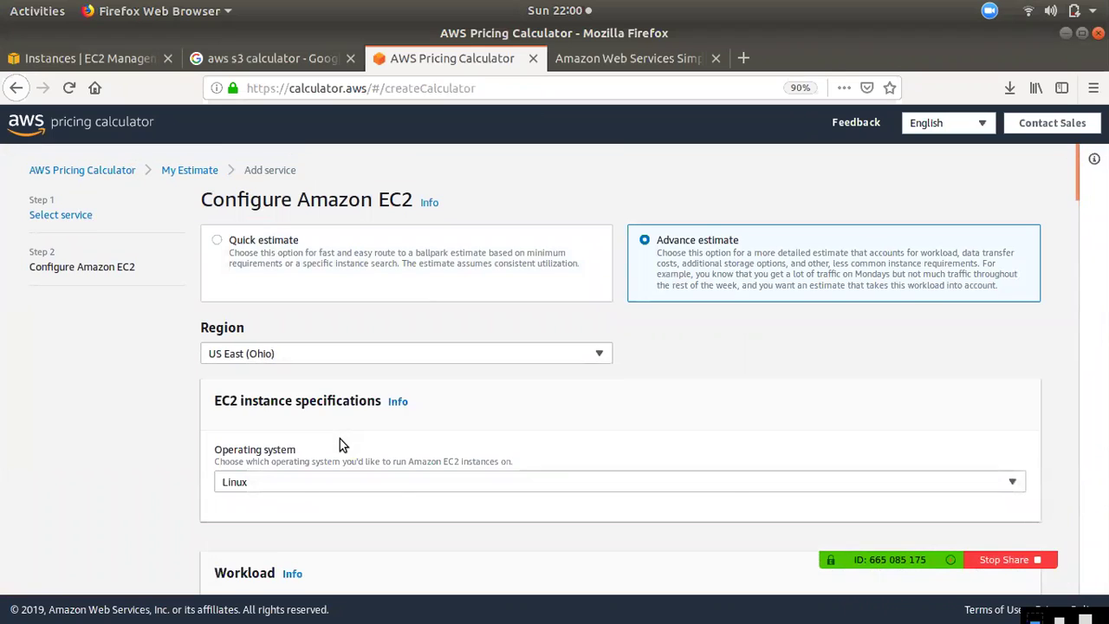
scroll(339, 439, down, 5)
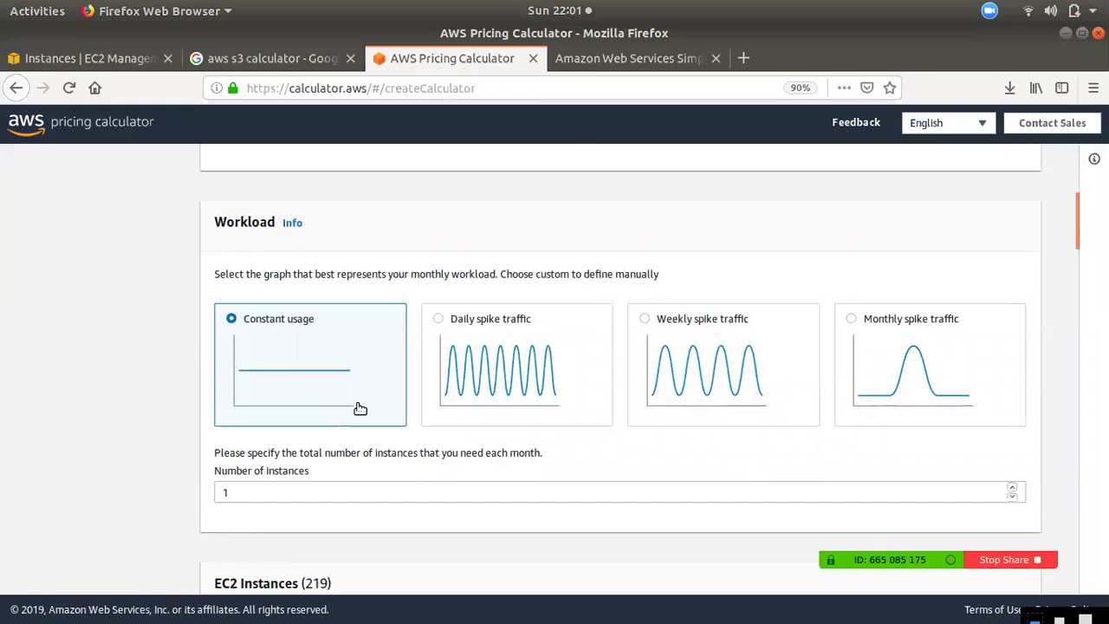
scroll(359, 409, down, 5)
scroll(327, 437, down, 1)
scroll(396, 437, up, 2)
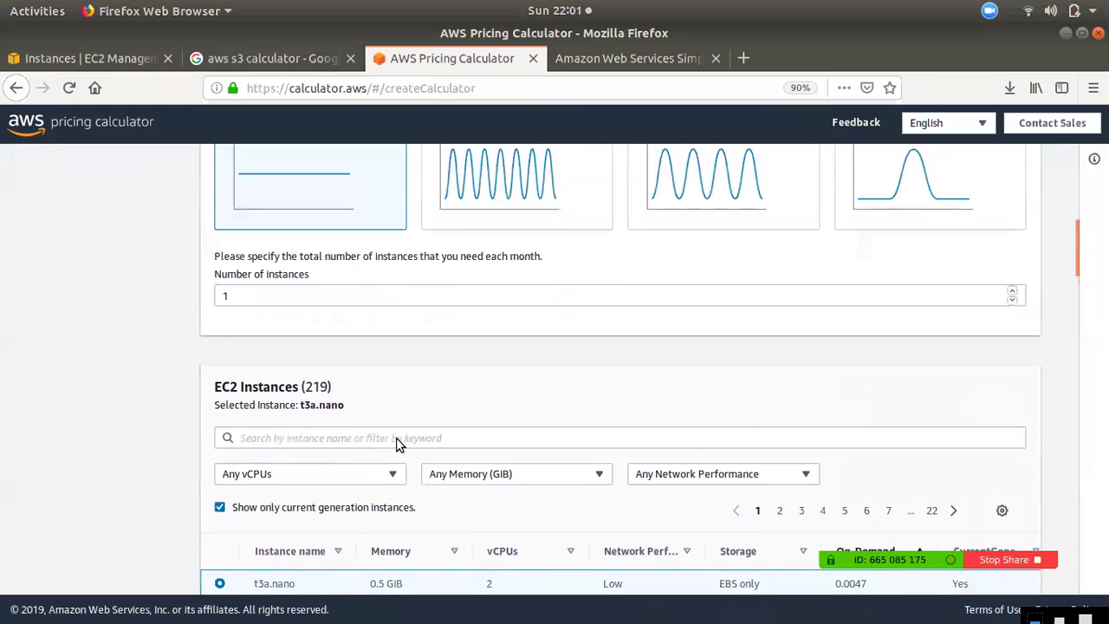
scroll(604, 421, down, 9)
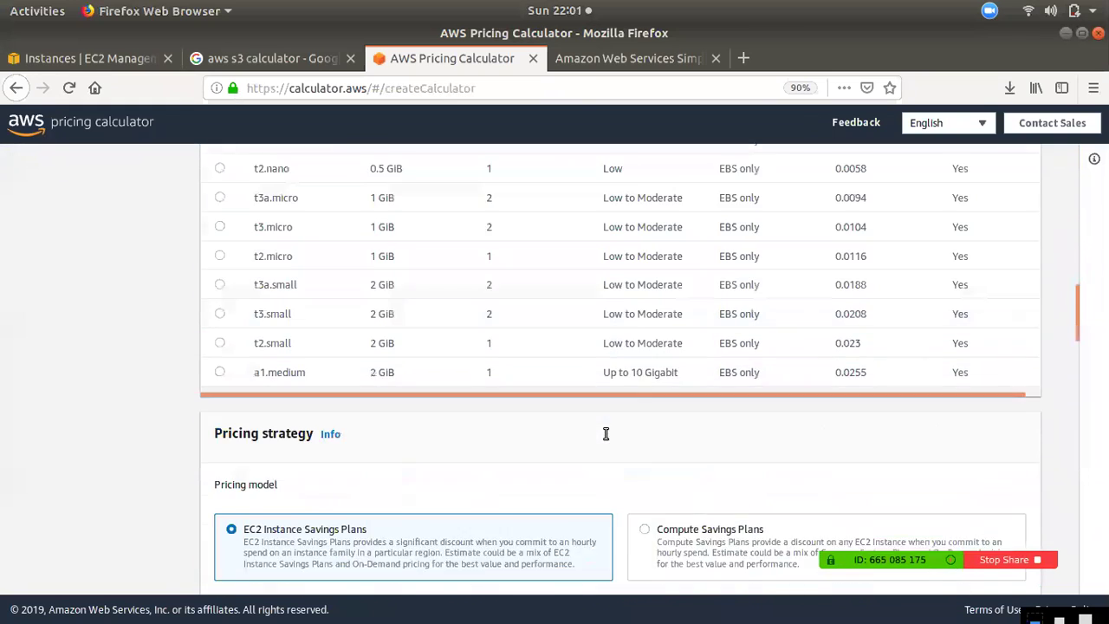
Set the EC2 pricing model to All Reserved and look through its reservation options
scroll(548, 515, down, 4)
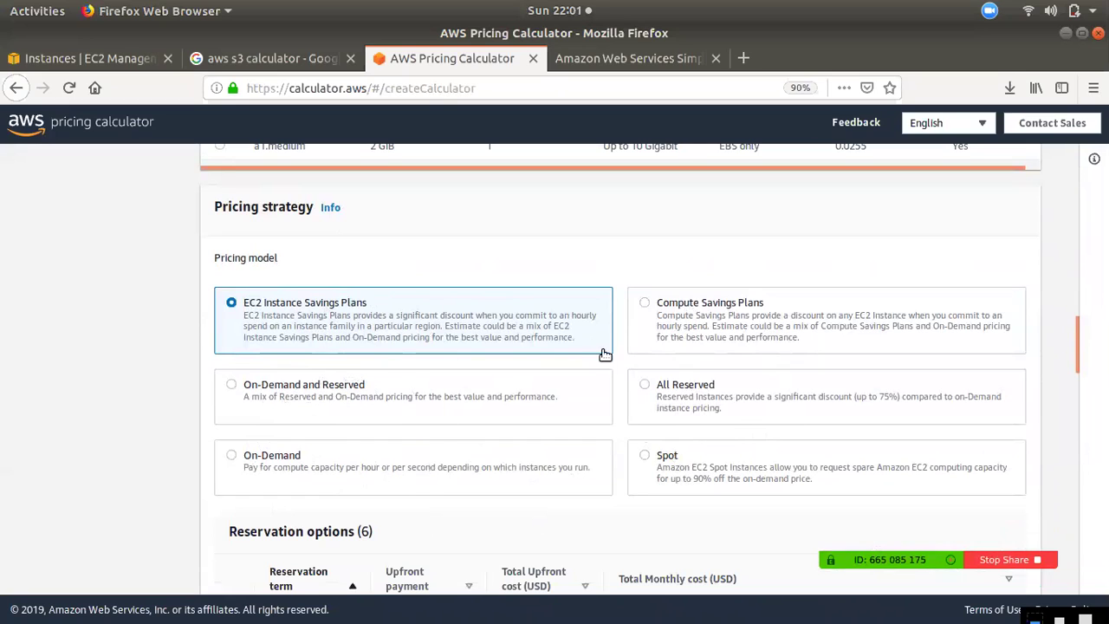
click(662, 302)
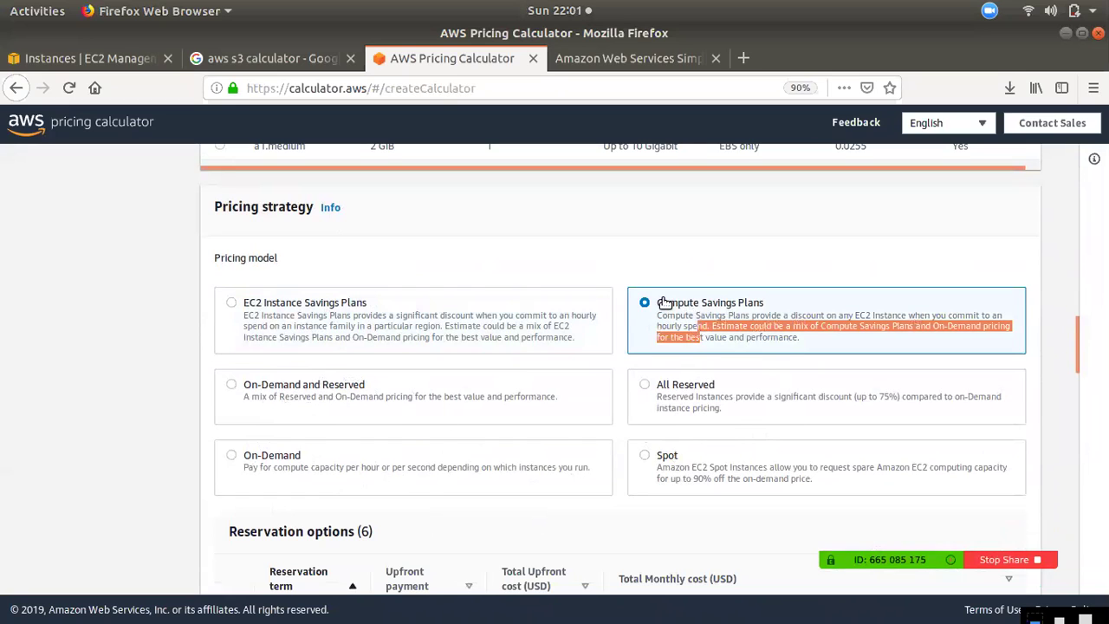
click(667, 415)
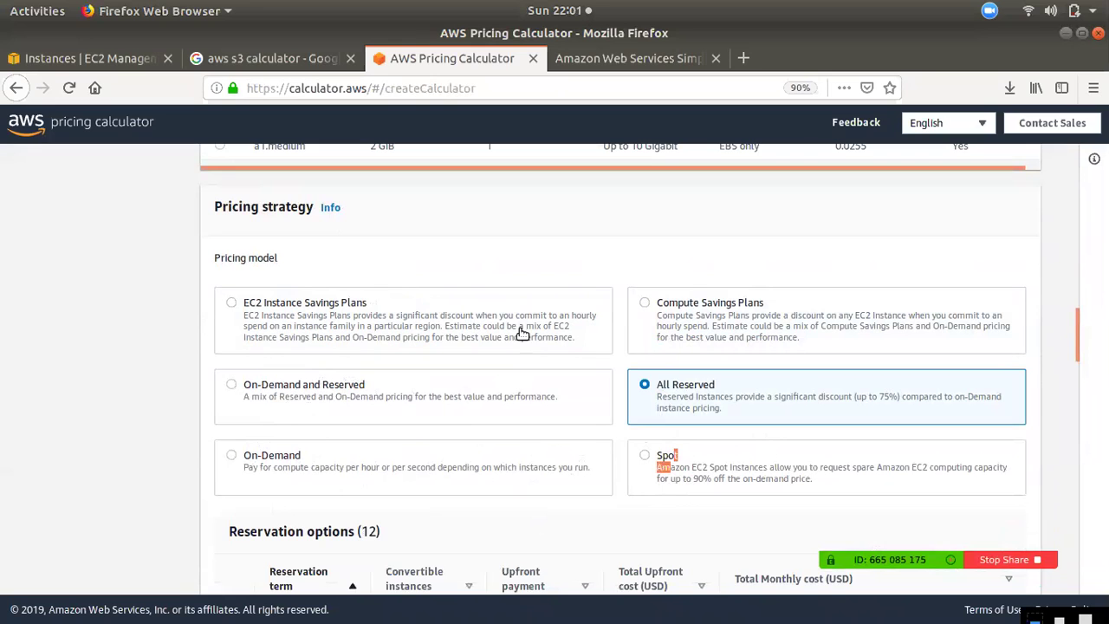
scroll(483, 507, down, 5)
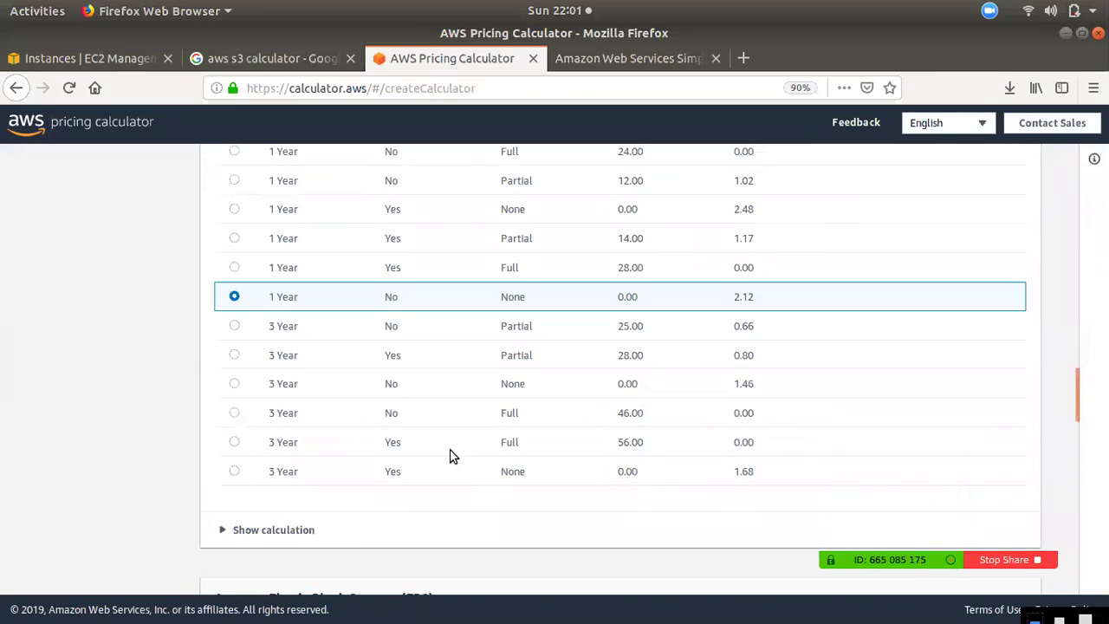
Review the remaining reservation options and the EBS storage settings, including the available snapshot frequencies
scroll(403, 374, up, 3)
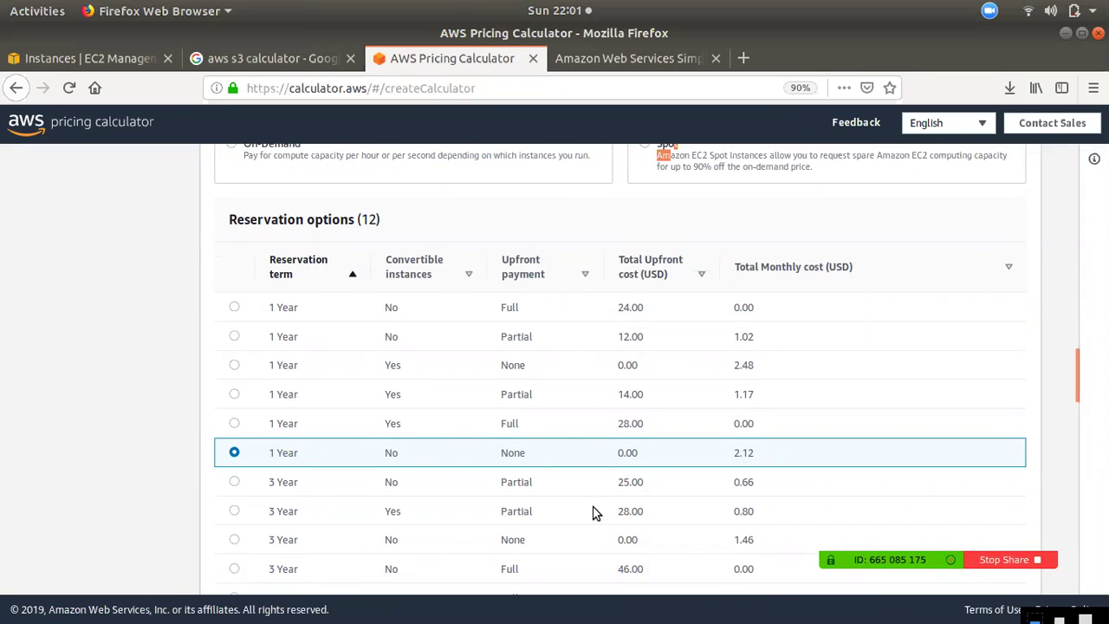
scroll(502, 451, down, 10)
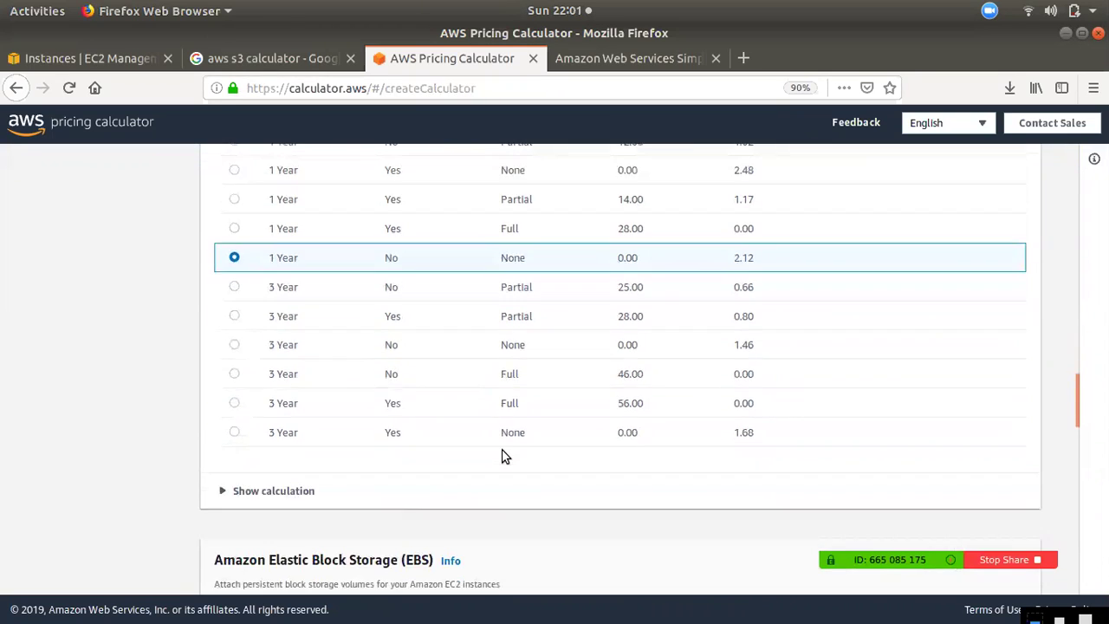
scroll(490, 462, down, 3)
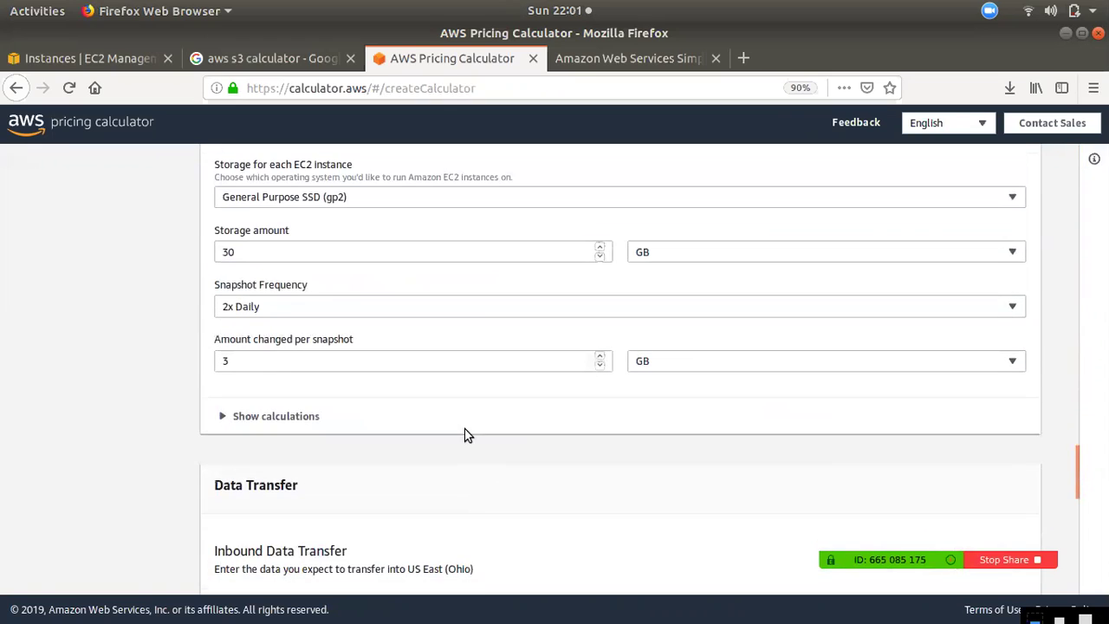
scroll(278, 354, up, 1)
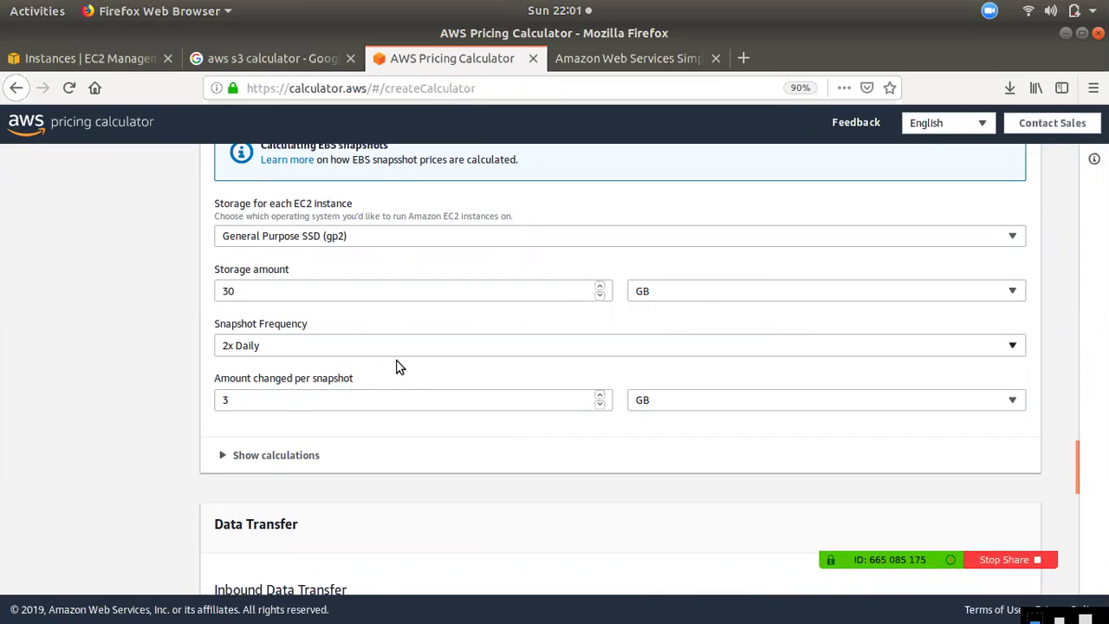
click(321, 350)
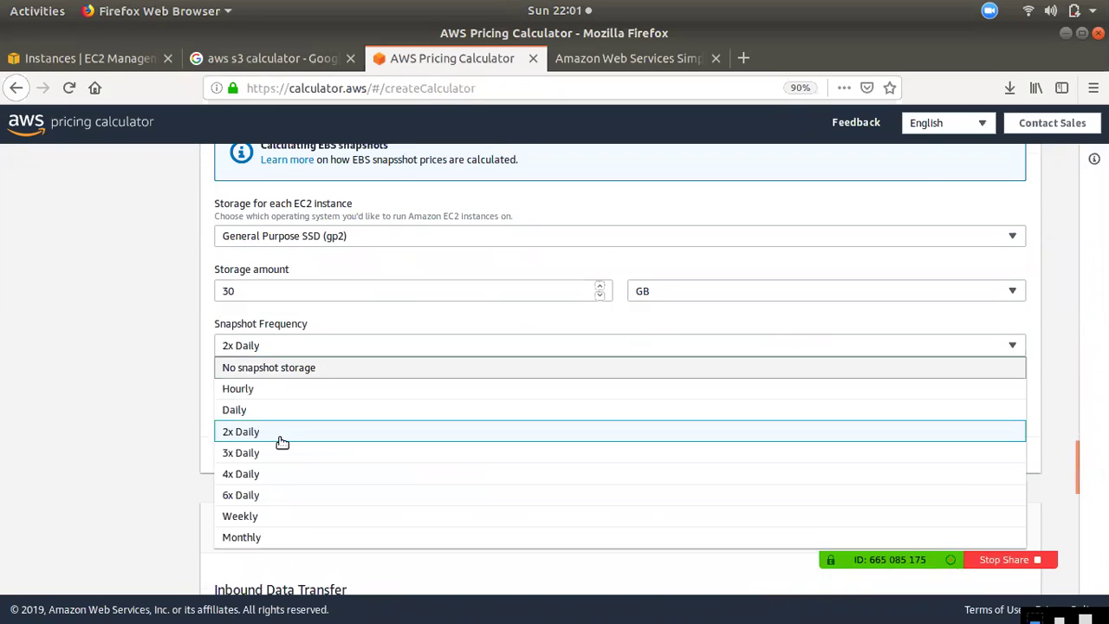
click(118, 383)
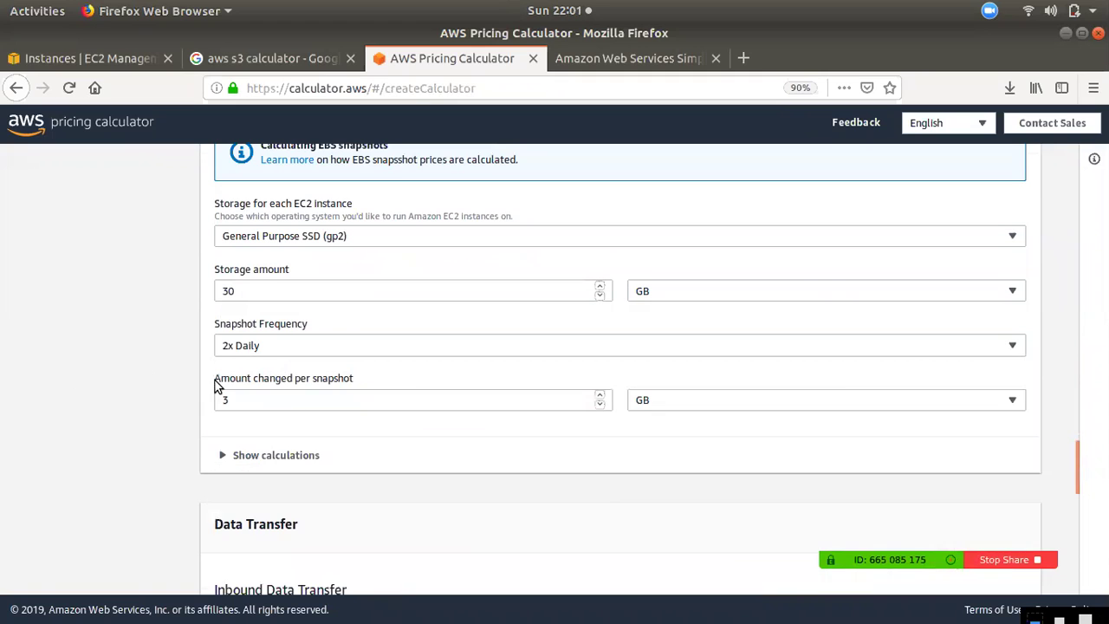
Review the inbound, intra-region and outbound data transfer sections and the cost breakdown of the Amazon EC2 estimate
scroll(582, 463, down, 5)
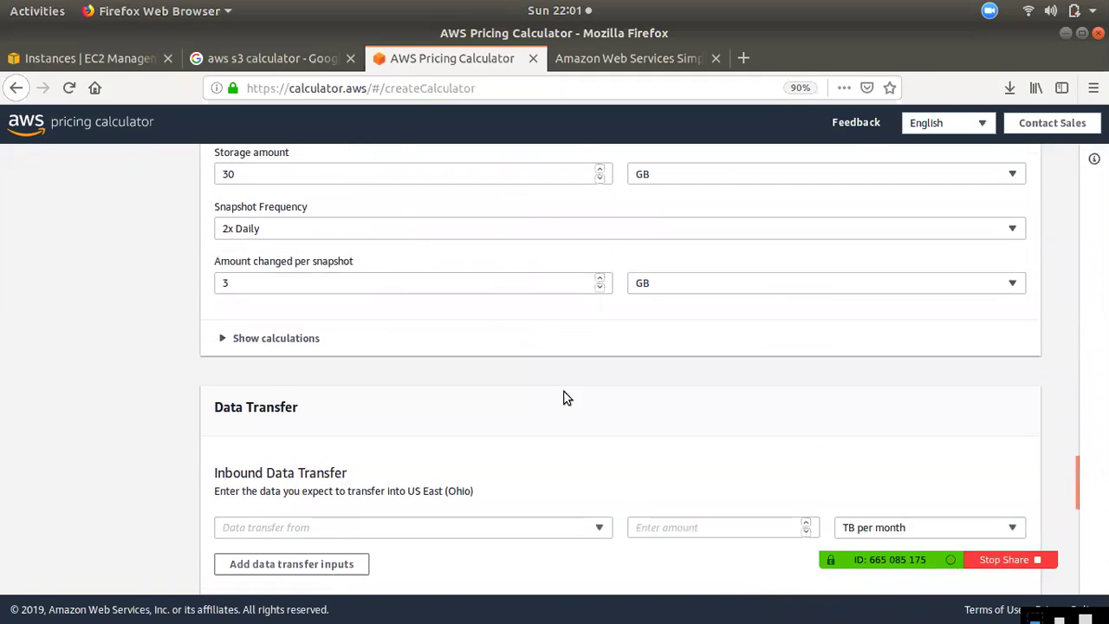
scroll(532, 433, down, 4)
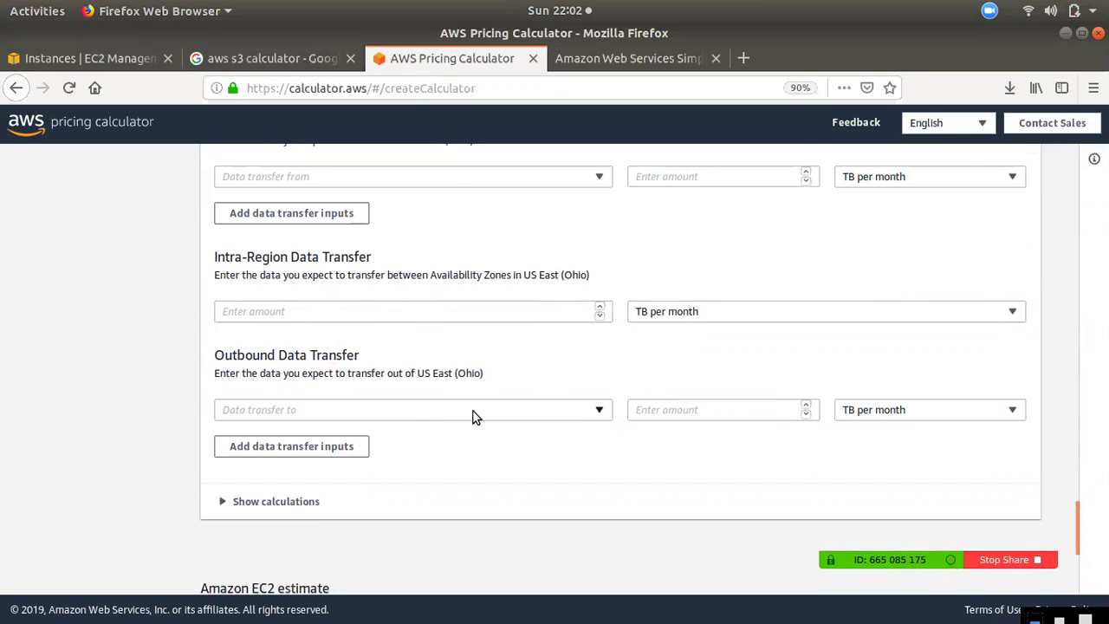
scroll(485, 407, down, 6)
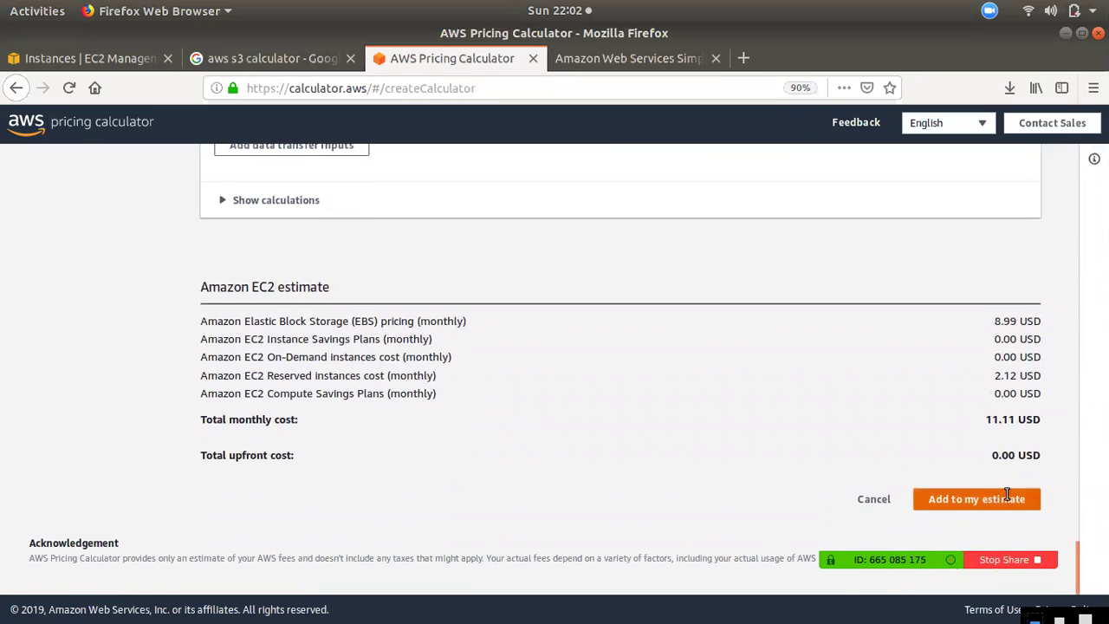
scroll(518, 461, up, 13)
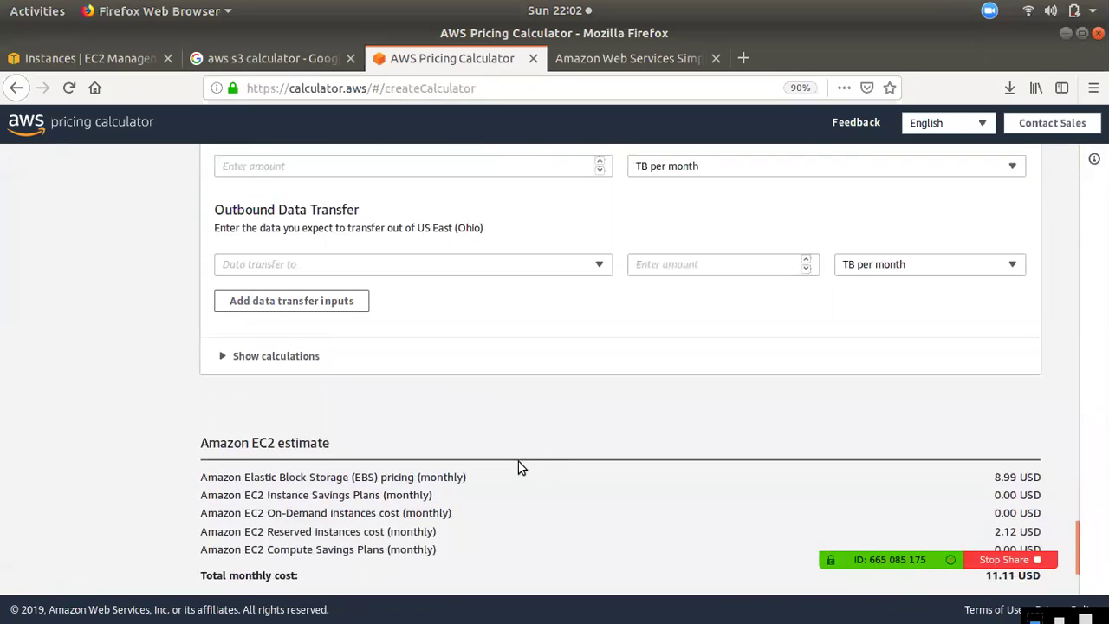
scroll(418, 443, down, 4)
Look back through the advanced EC2 form, from data transfer and EBS through pricing strategy and workload to the region and estimate type
scroll(418, 443, up, 8)
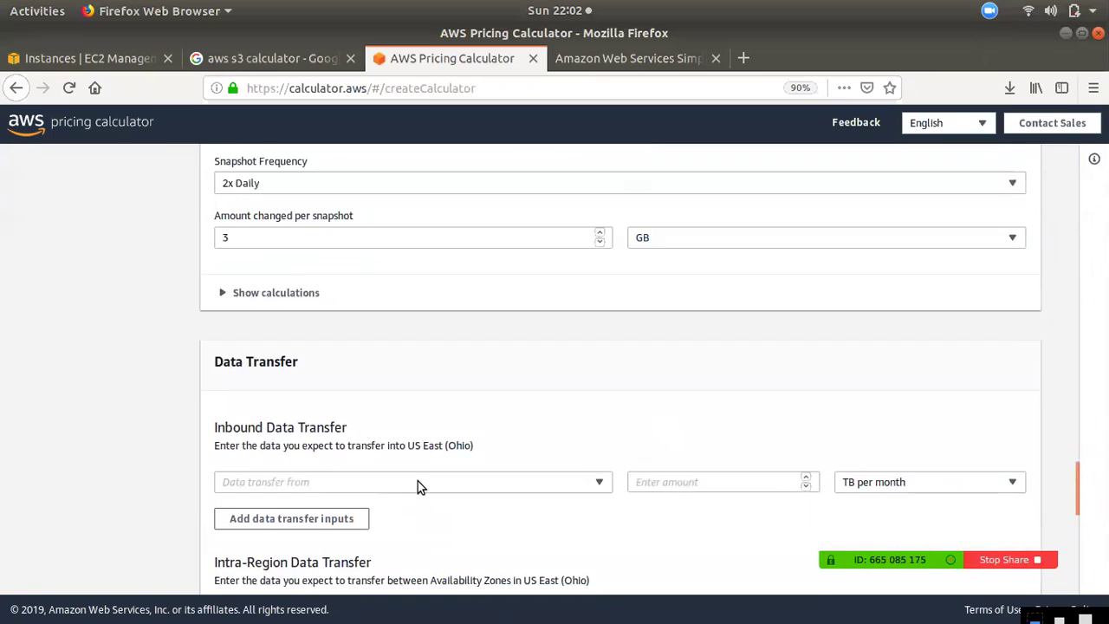
scroll(357, 461, up, 10)
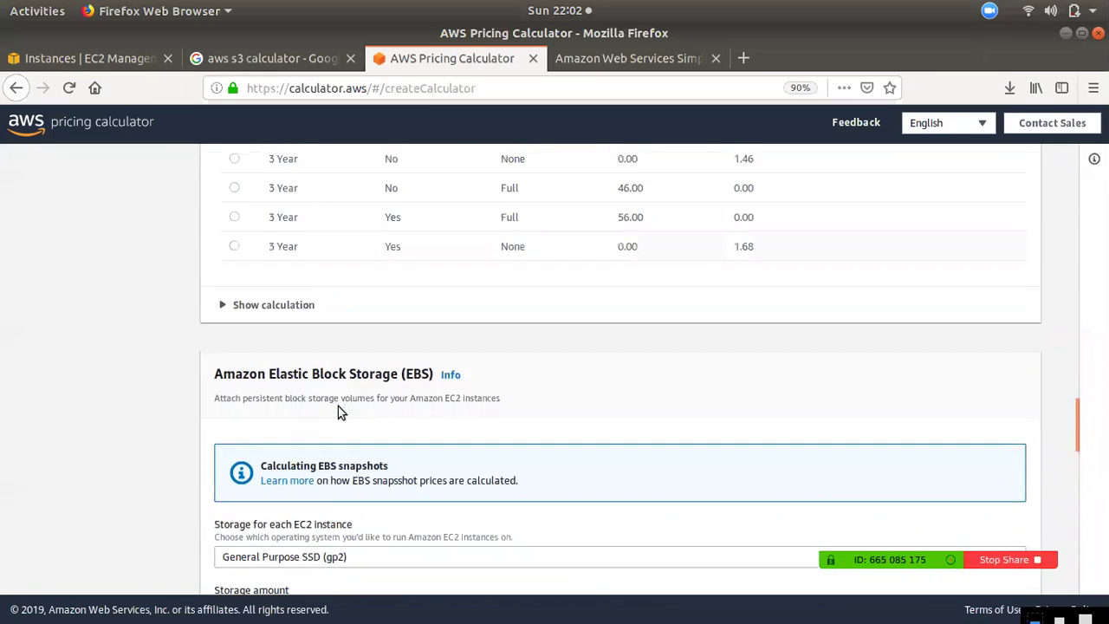
scroll(386, 415, up, 2)
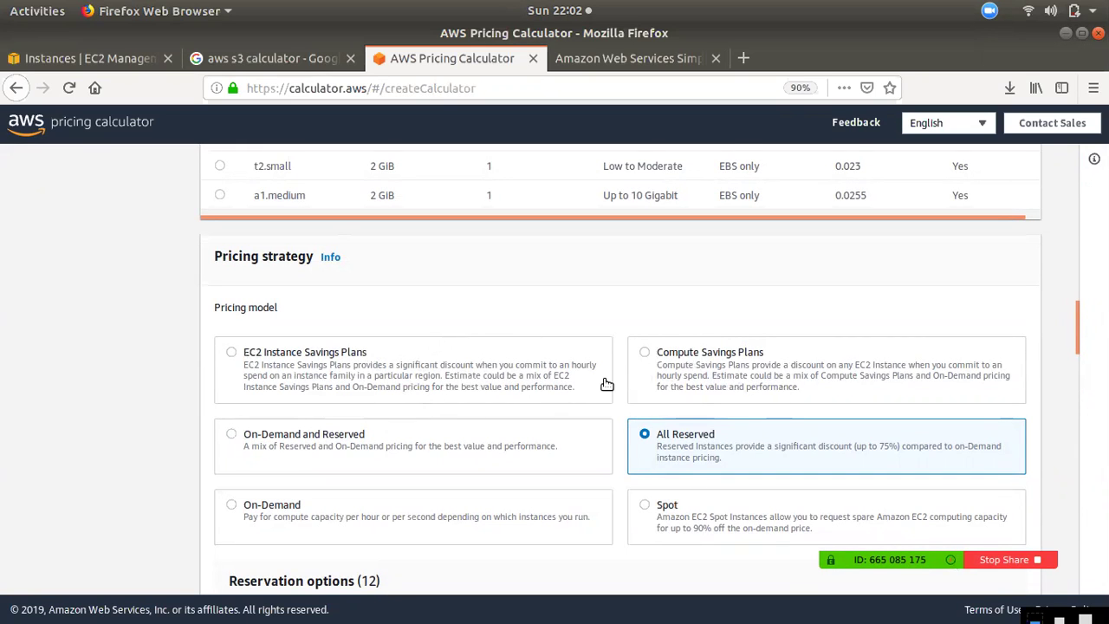
scroll(604, 389, up, 3)
scroll(603, 396, up, 5)
scroll(575, 398, up, 5)
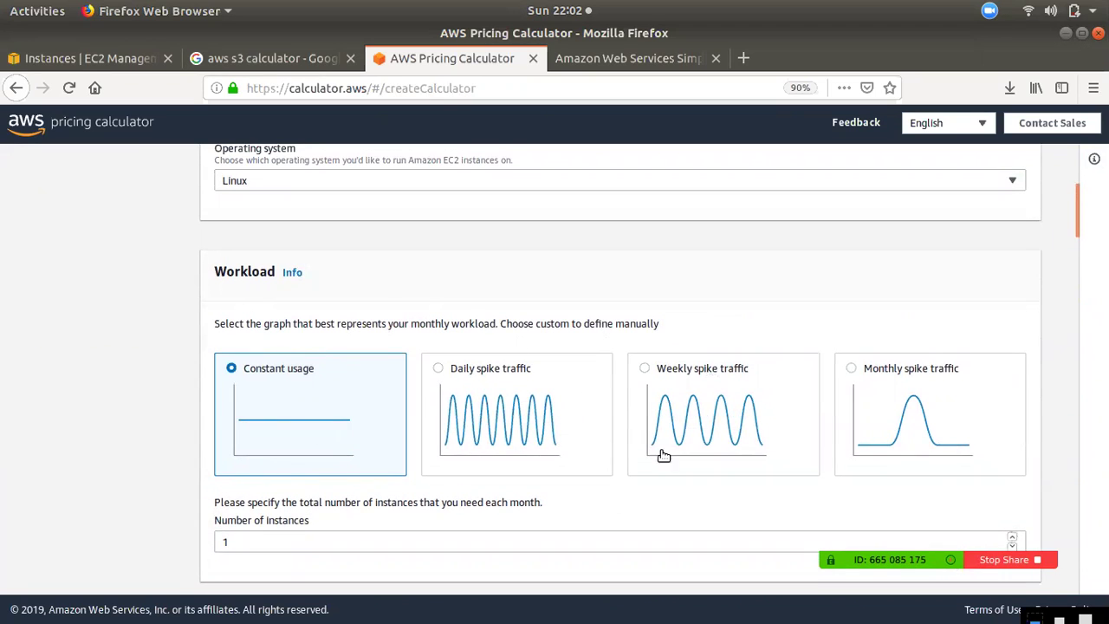
scroll(320, 487, down, 2)
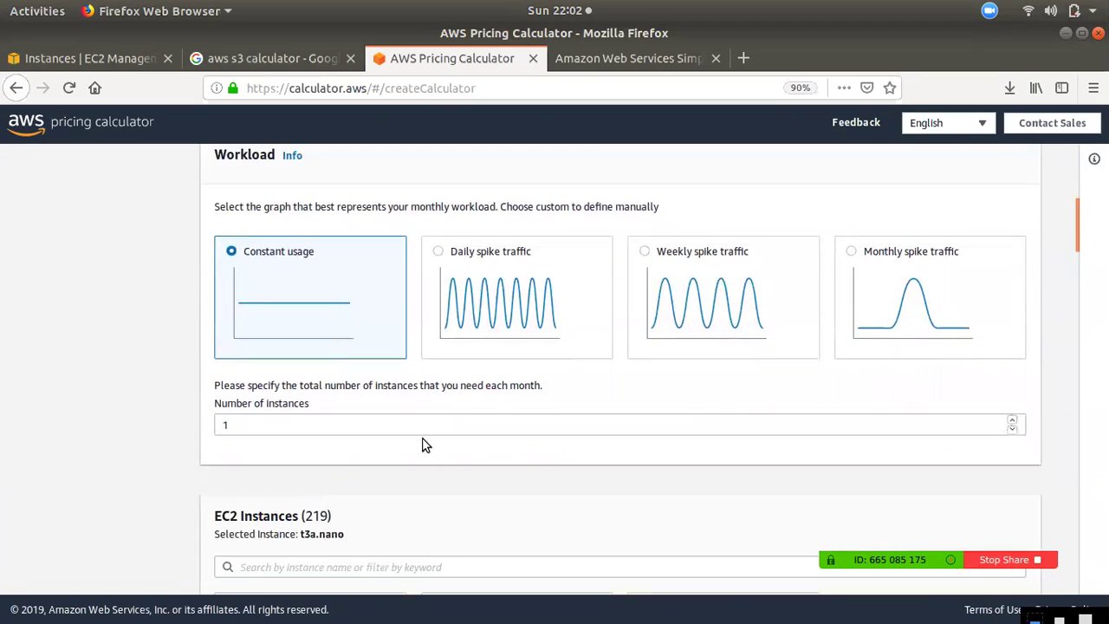
scroll(560, 394, up, 6)
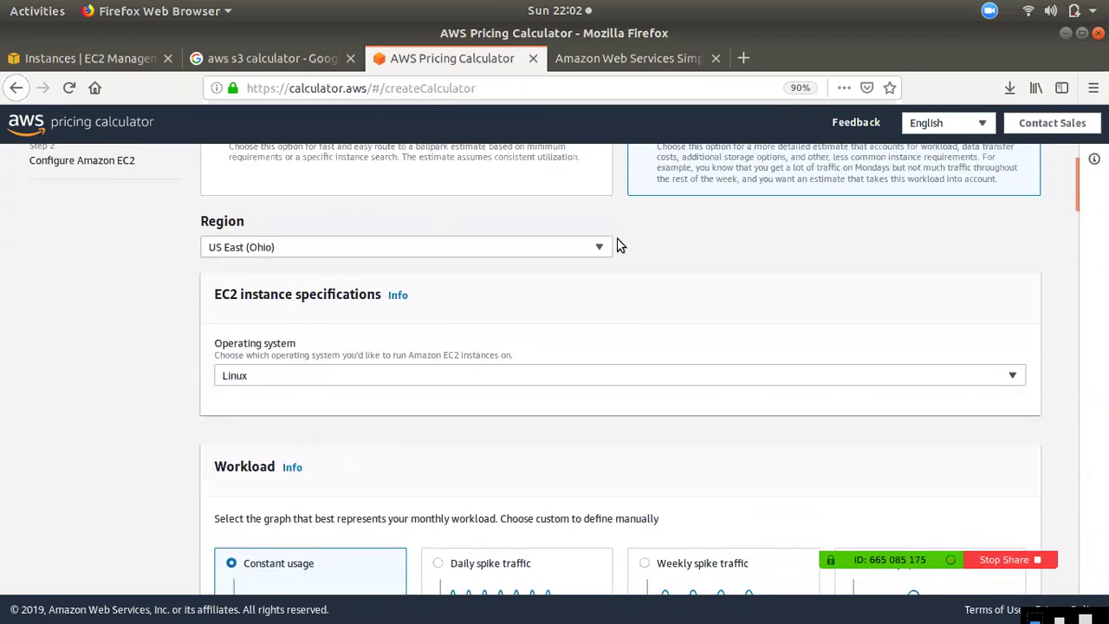
scroll(616, 246, up, 2)
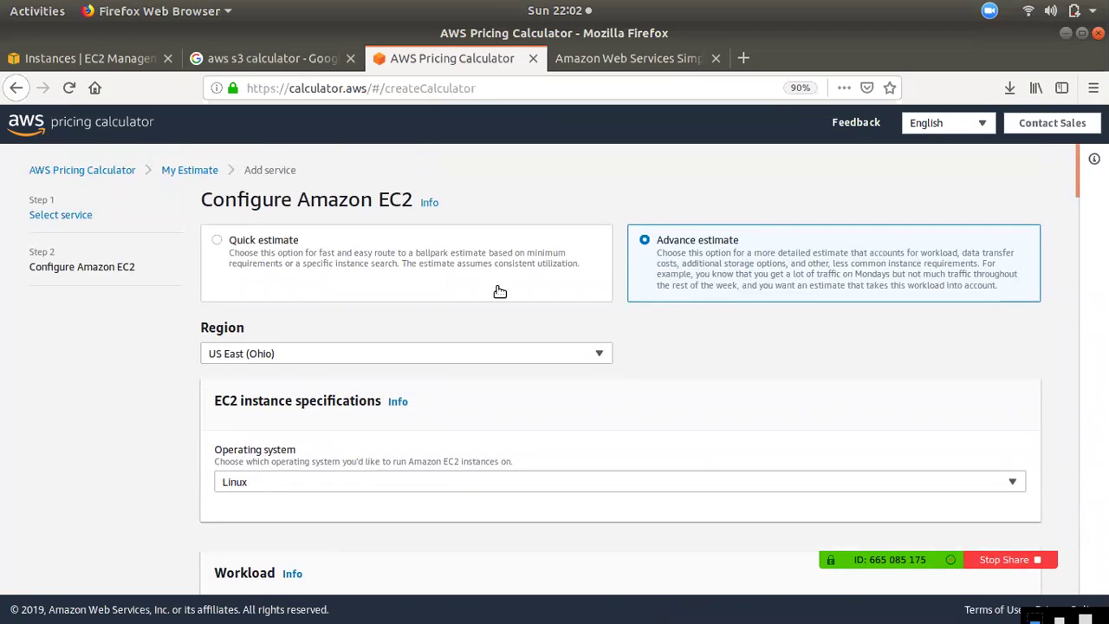
View the AWS Simple Monthly Calculator for comparison and return to the AWS Pricing Calculator
click(587, 57)
scroll(395, 260, up, 2)
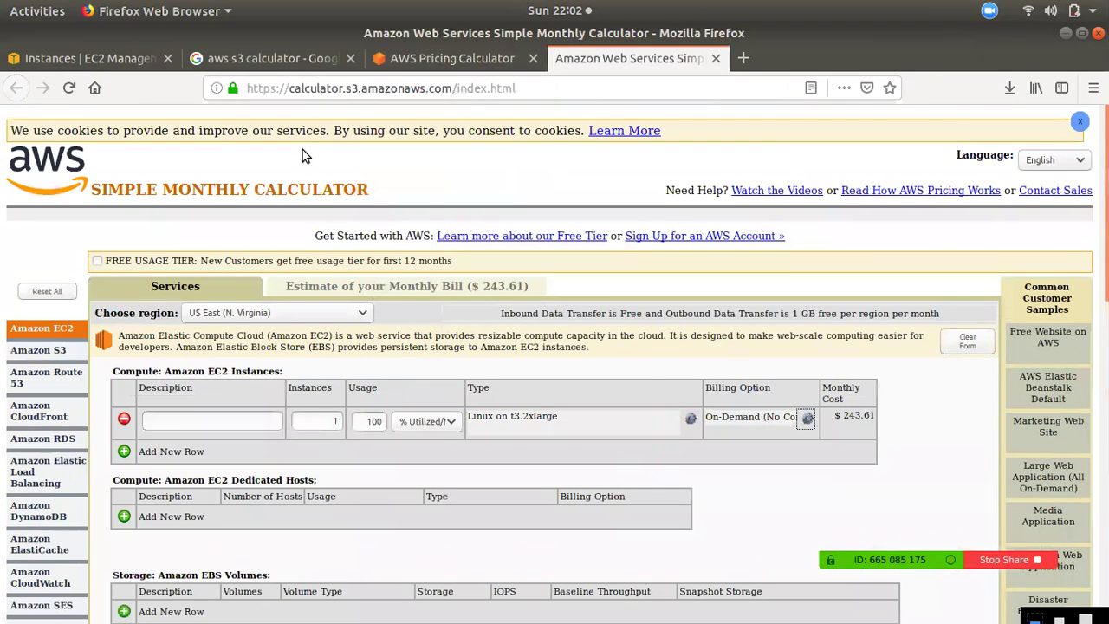
click(430, 53)
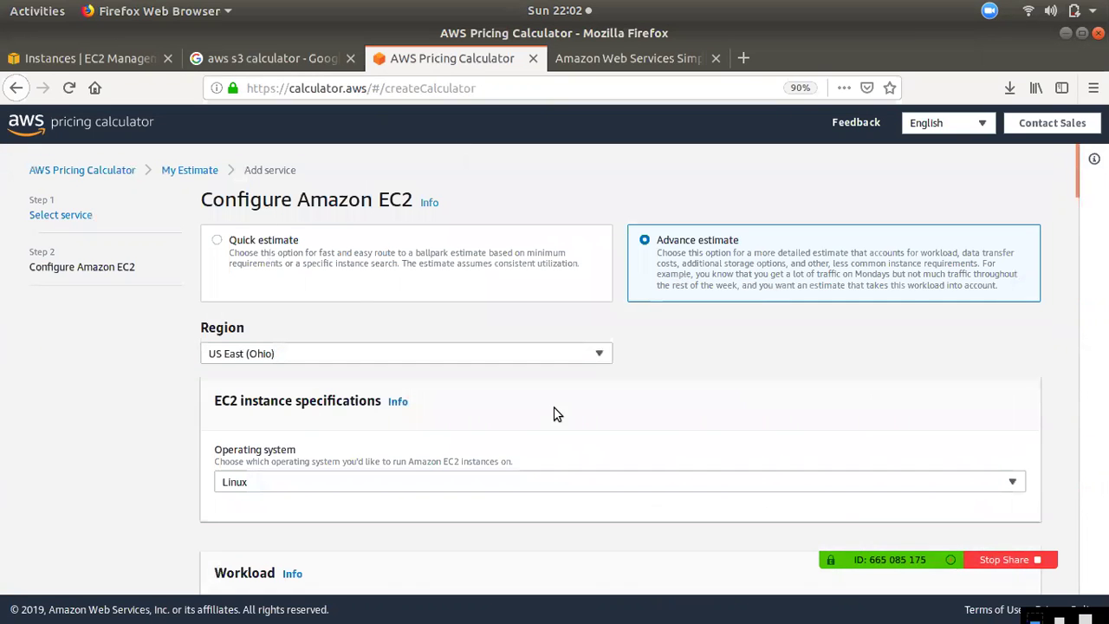